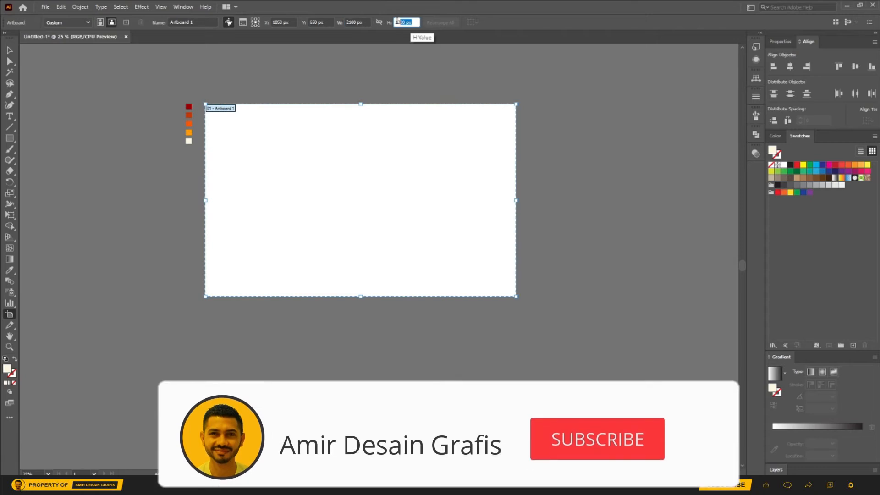
Step: Draw a 2100 x 1300 px rectangle covering the whole artboard
left_click(9, 51)
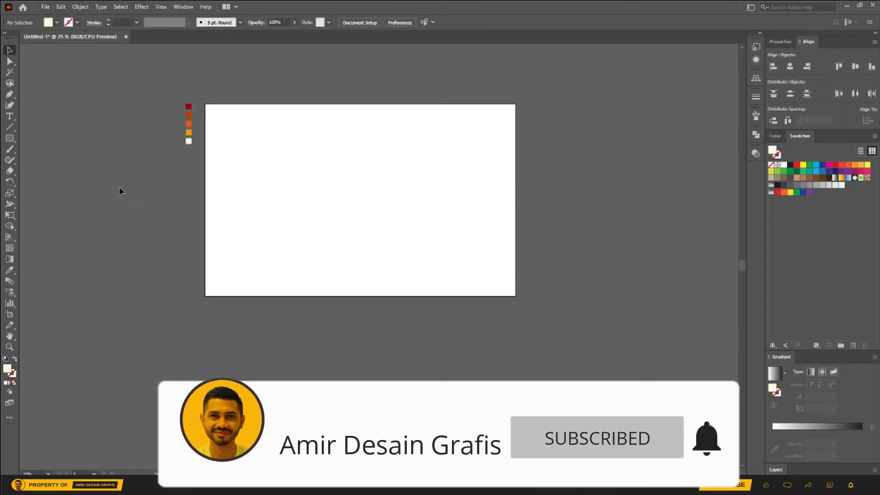
left_click(15, 136)
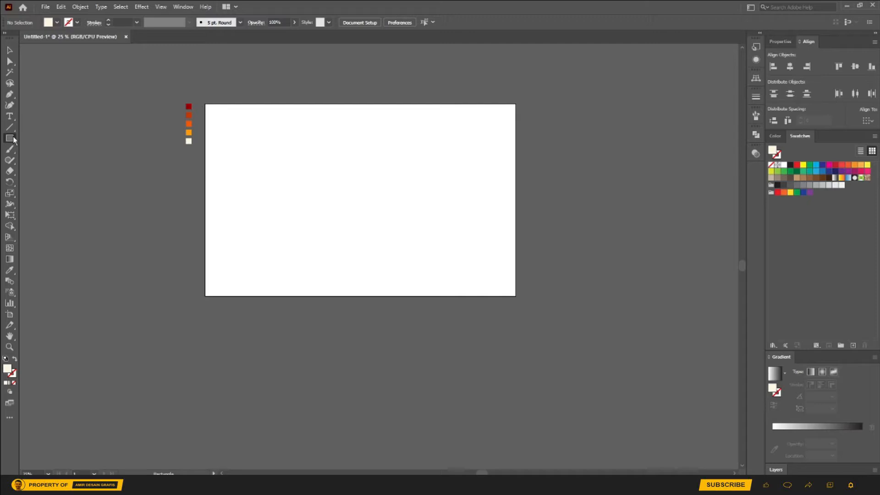
left_click_drag(206, 104, 515, 296)
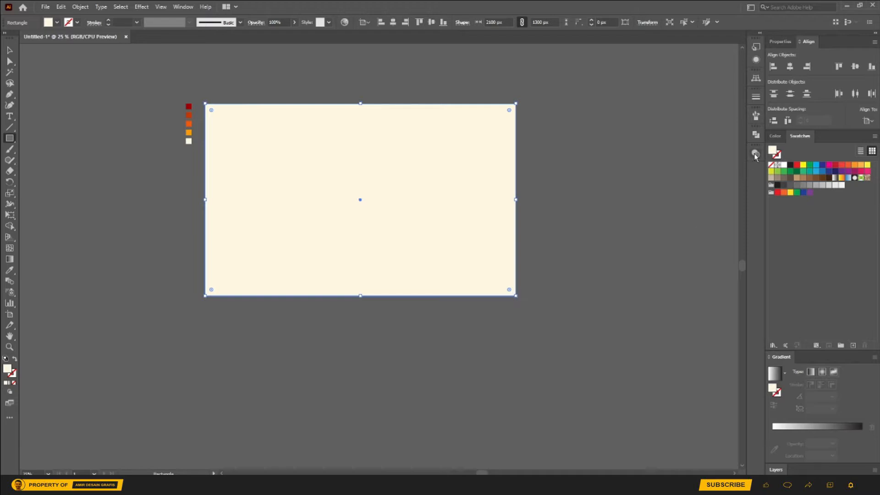
Step: Fill the background rectangle with a radial gradient from light orange in the center to deep orange outside, sampling the palette squares
left_click(776, 377)
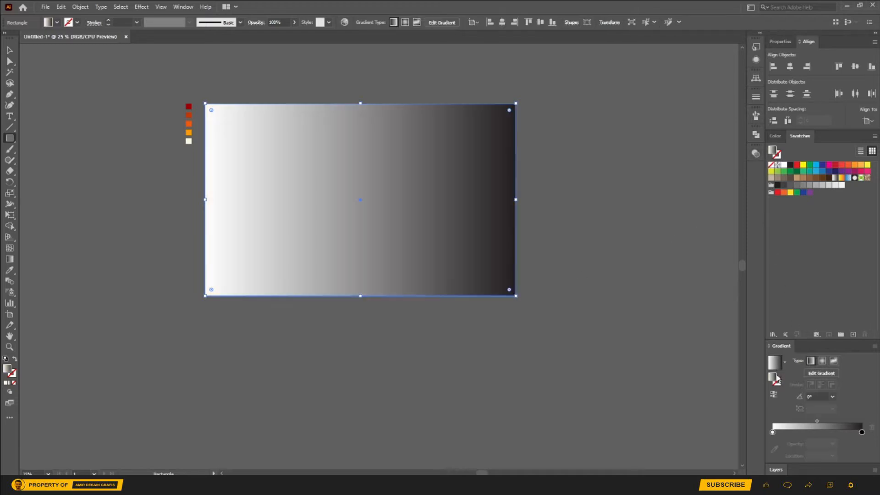
left_click(861, 432)
left_click(773, 450)
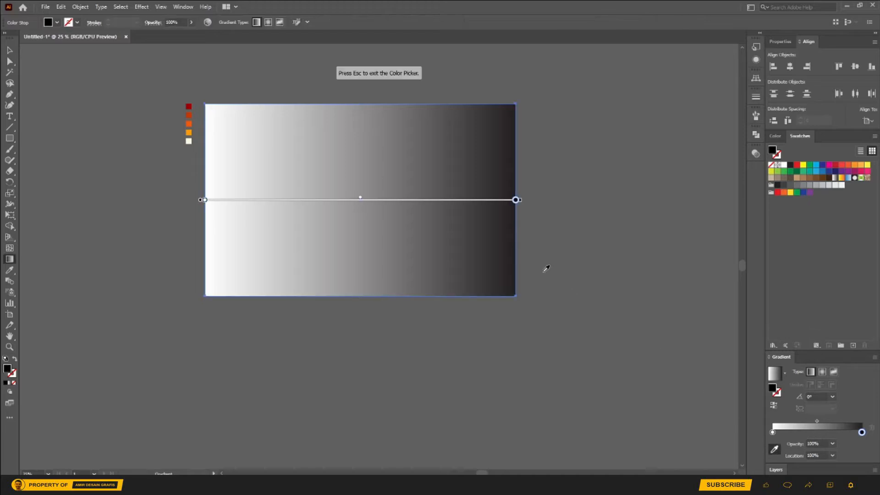
left_click(189, 124)
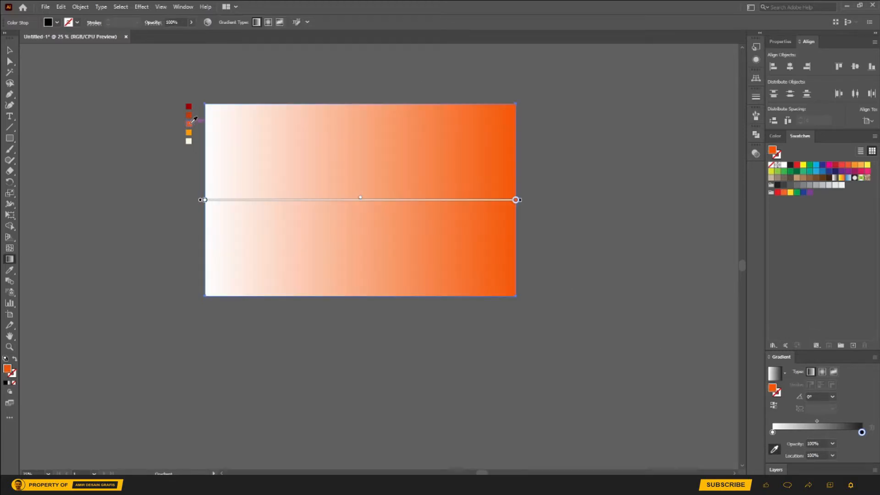
left_click(773, 432)
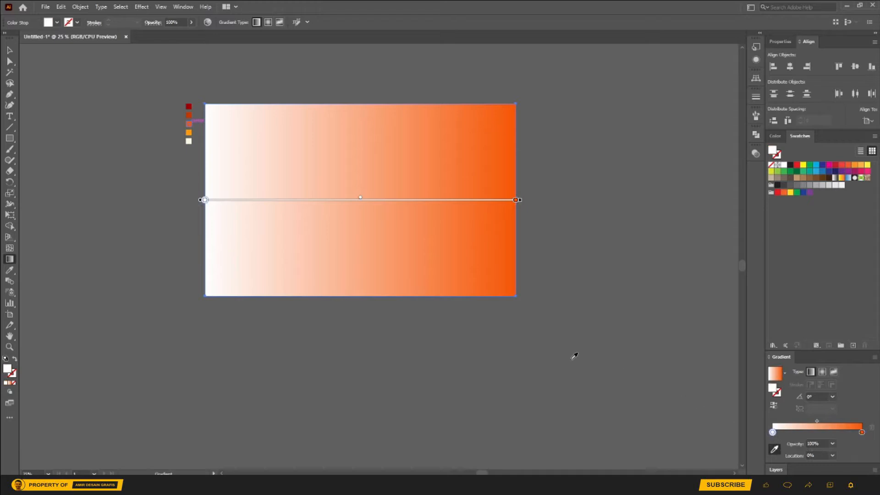
left_click(190, 132)
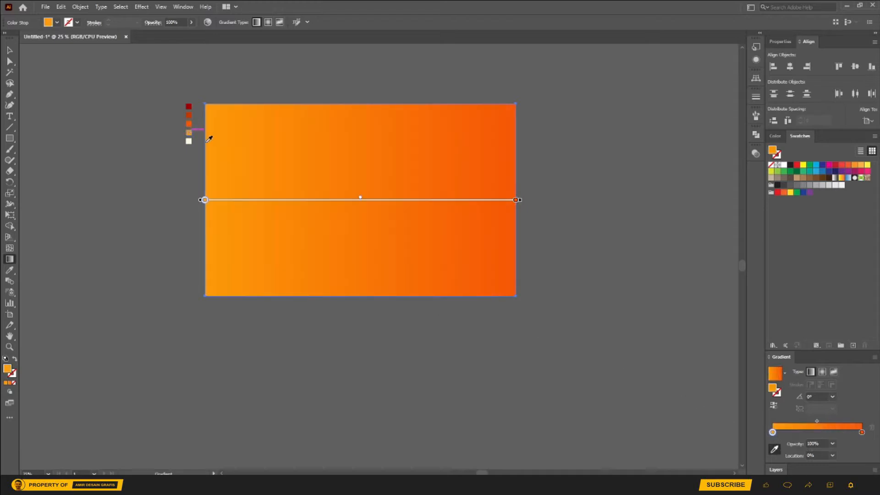
left_click(823, 372)
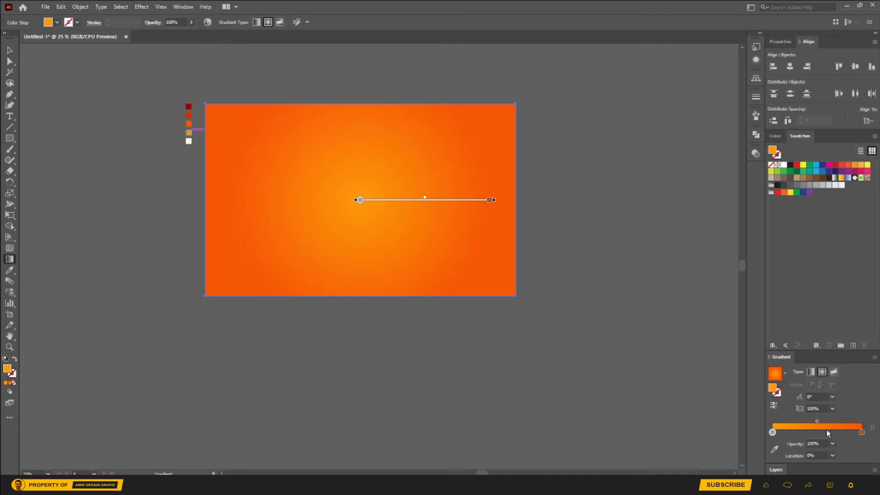
Step: Move the palette squares onto a new layer above the background and lock Layer 1
left_click(777, 471)
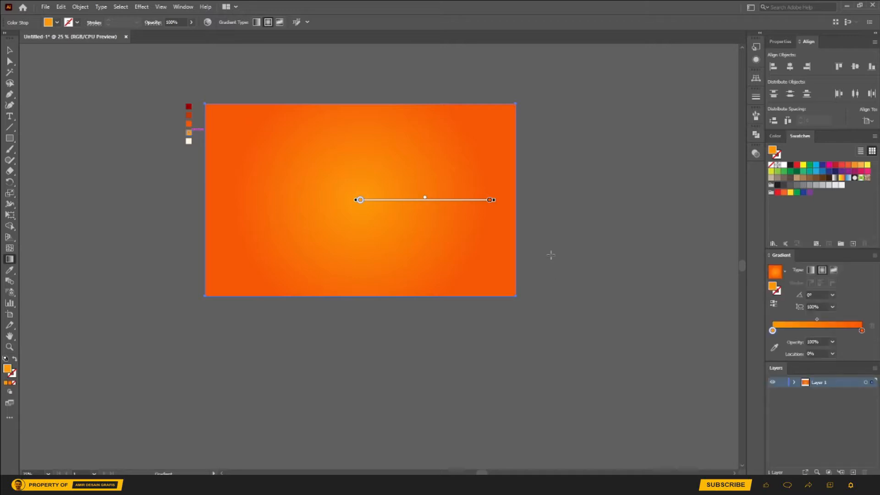
mouse_move(360, 74)
left_click(9, 50)
left_click_drag(145, 92, 193, 153)
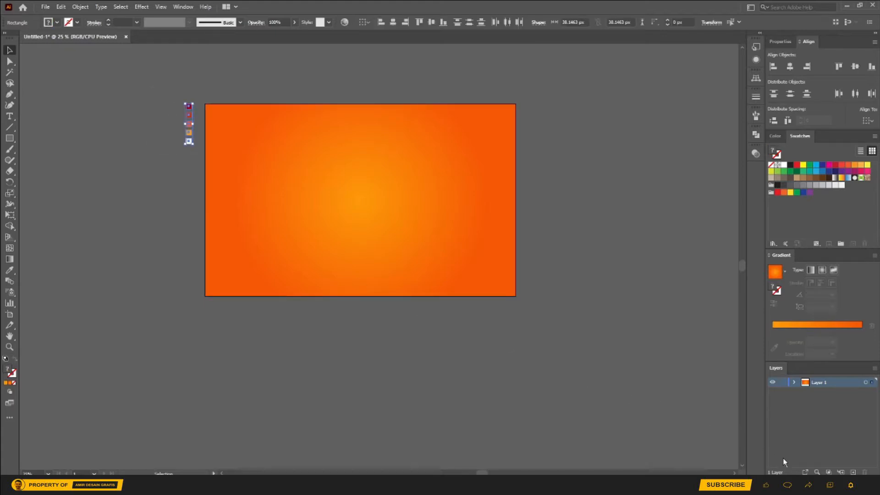
left_click(853, 472)
left_click(854, 471)
left_click(864, 472)
left_click_drag(872, 392, 872, 382)
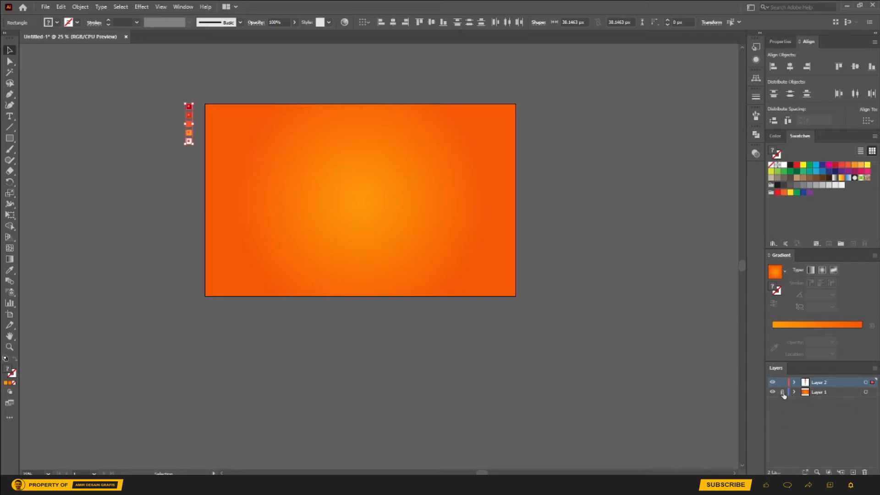
left_click(586, 202)
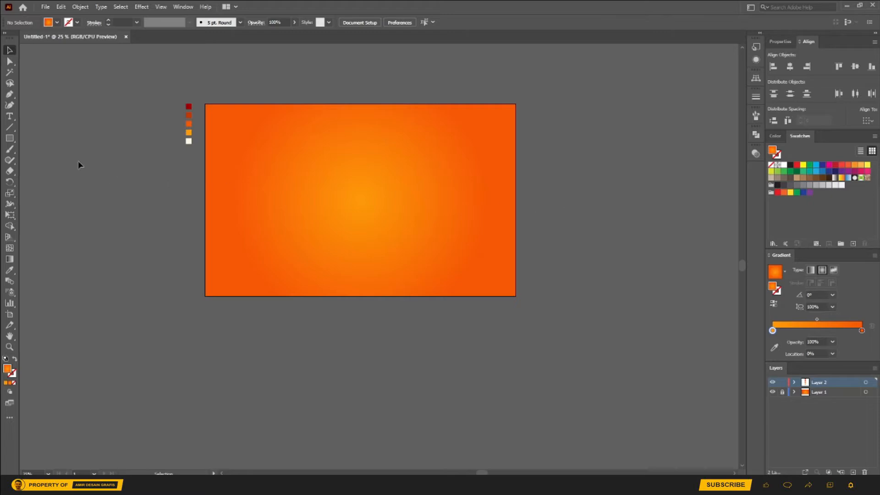
Step: Add the text "QUEST" at 200 pt above the artboard
left_click(10, 118)
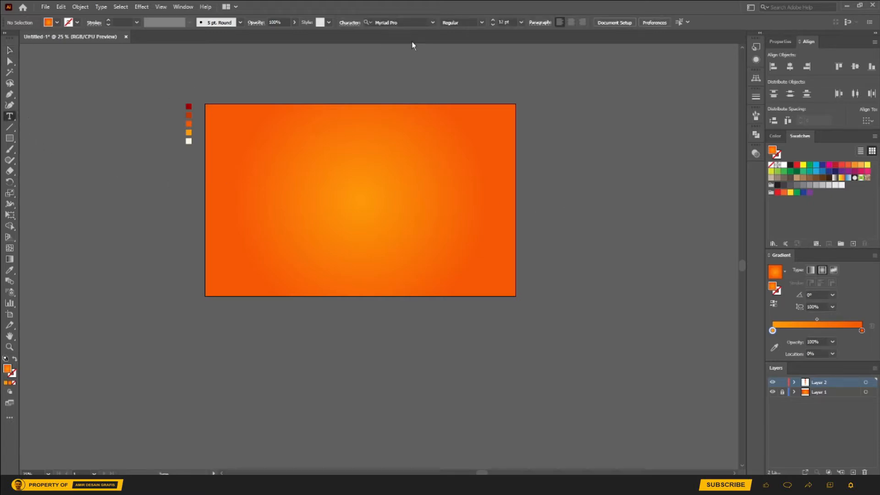
left_click(509, 22)
type("200")
key("Return")
left_click(385, 72)
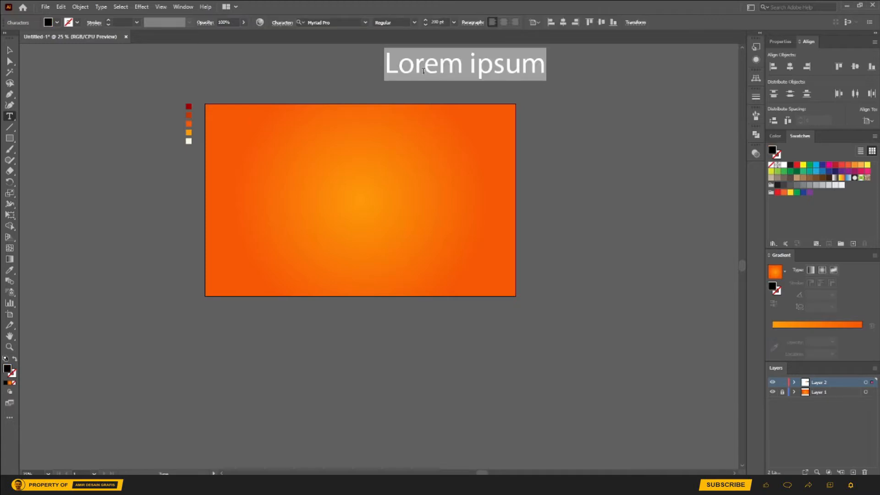
type("QU")
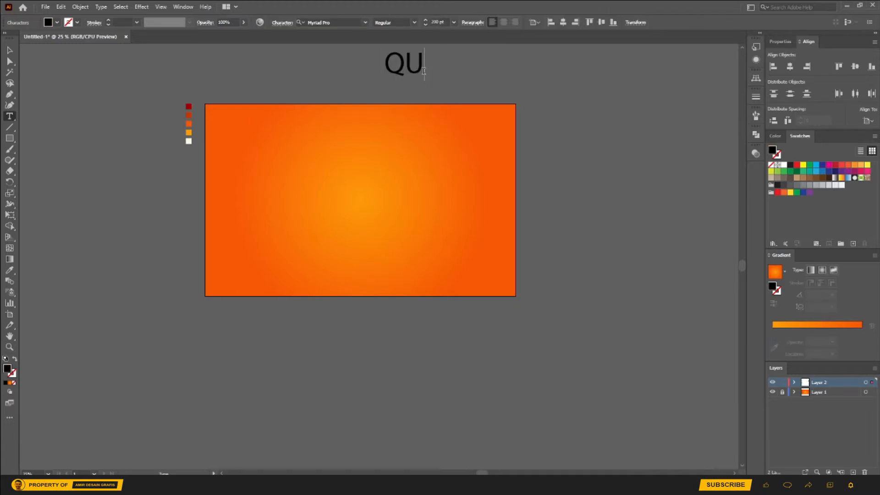
type("EST")
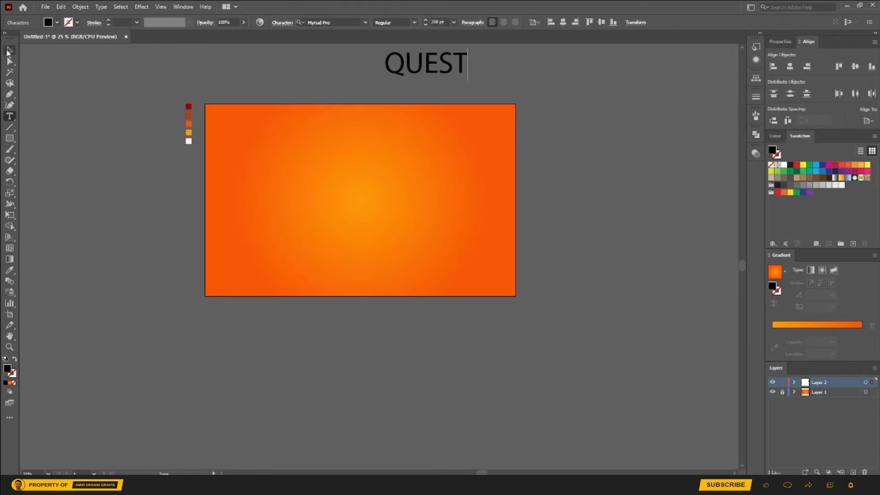
Step: Scale the QUEST text up to about 470 pt and center it horizontally and vertically on the artboard
left_click(9, 50)
left_click_drag(468, 80, 580, 123)
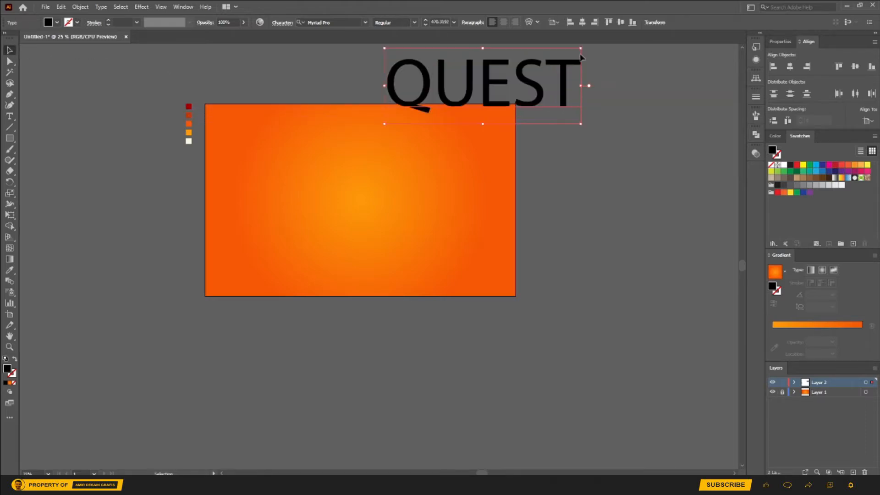
left_click(582, 22)
left_click(621, 22)
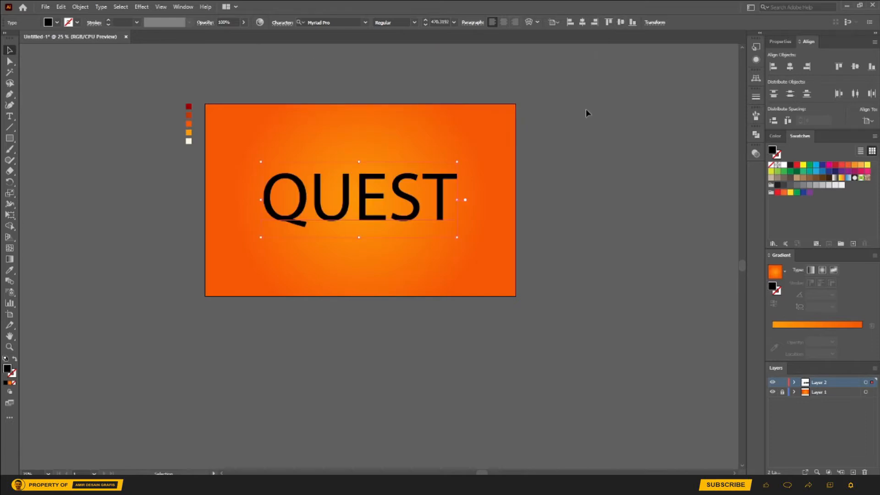
left_click(585, 114)
Step: Change the font of the QUEST text to Luckiest Guy Regular
left_click(397, 183)
left_click(366, 22)
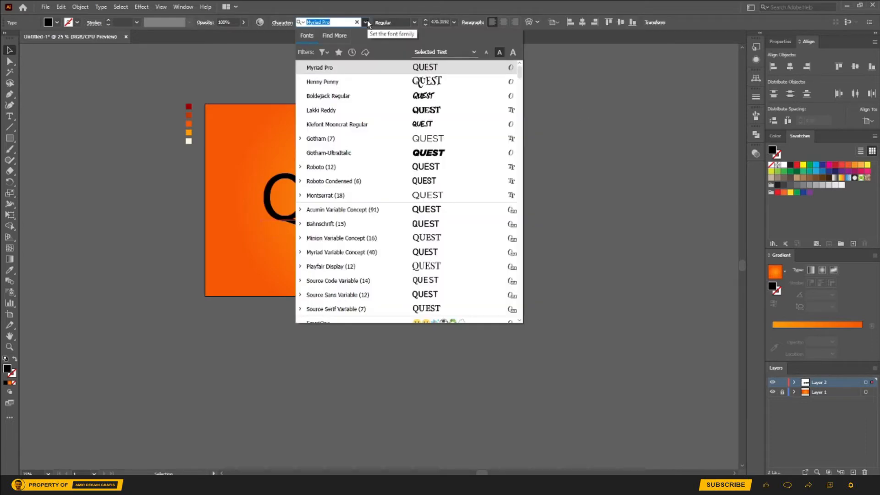
scroll(334, 265, "down", 10)
scroll(332, 270, "down", 6)
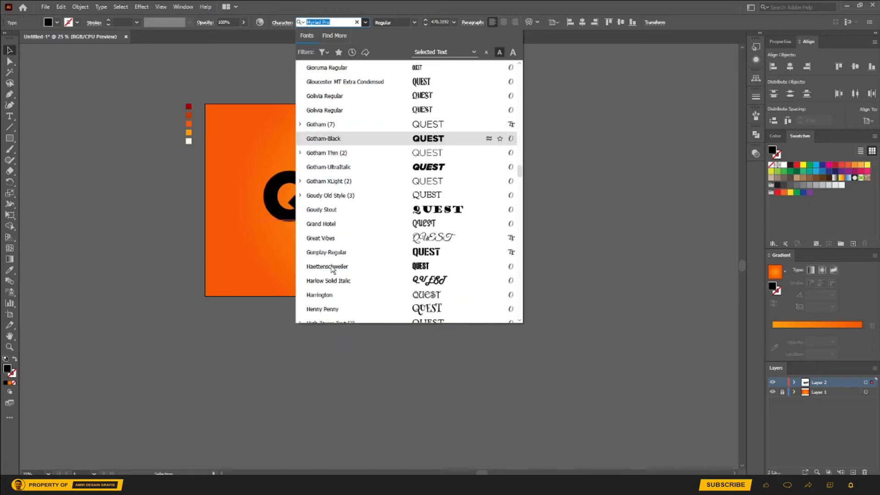
scroll(333, 270, "down", 10)
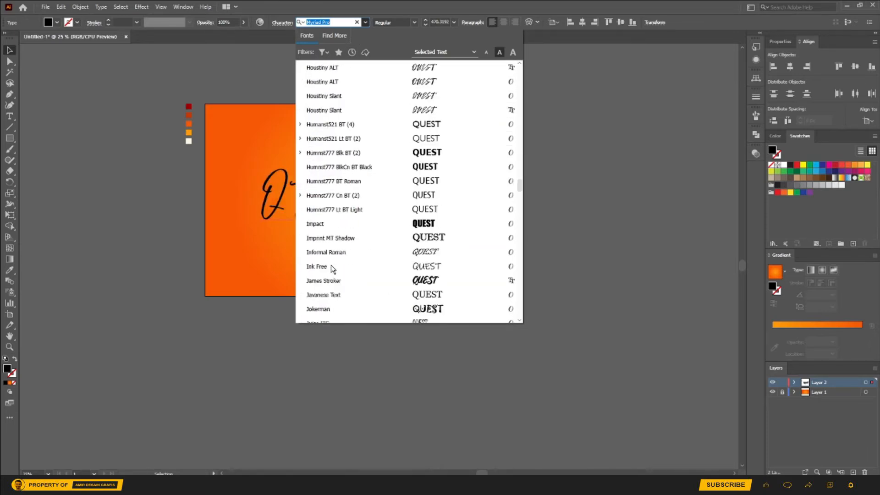
scroll(333, 256, "down", 5)
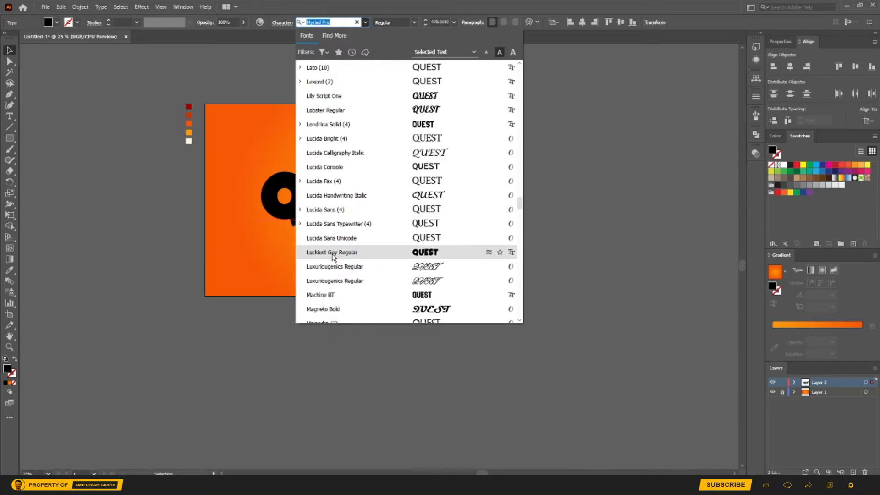
left_click(333, 253)
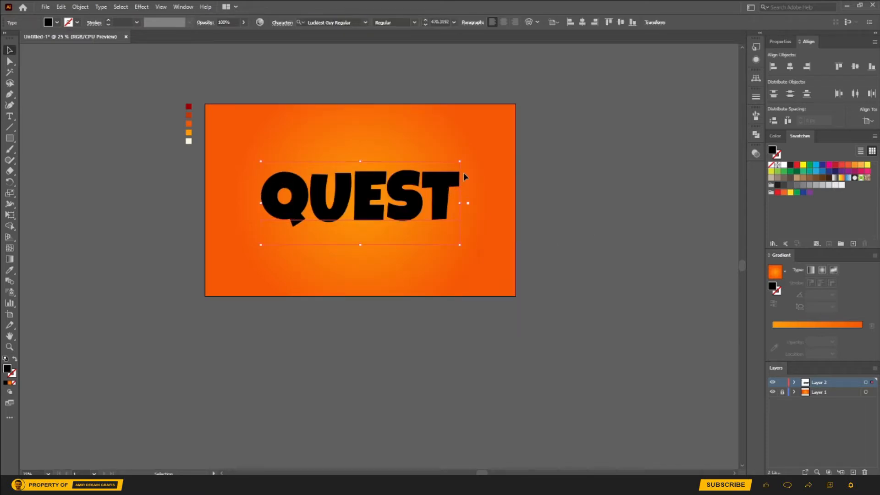
Step: Enlarge the QUEST text to about 512 pt, widen its letter tracking and recenter it horizontally on the artboard
left_click_drag(460, 162, 469, 156)
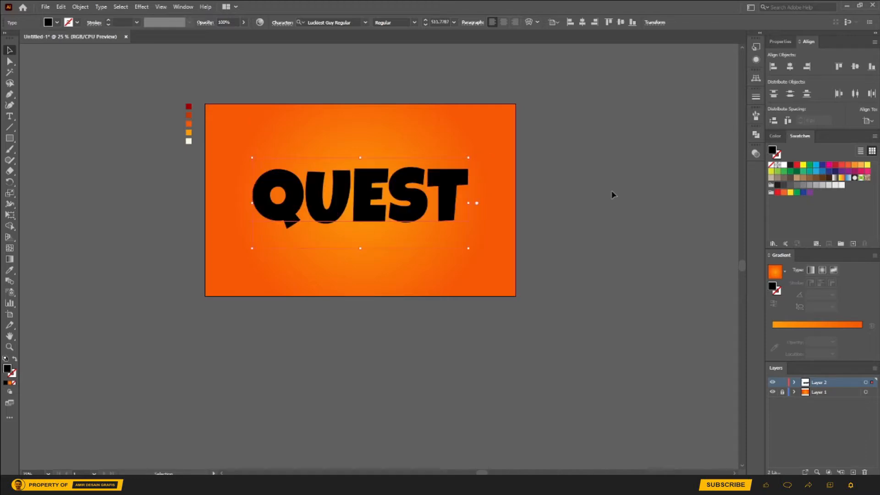
key("alt+Right")
key("alt+Right")
key("alt+Right")
key("alt+Right")
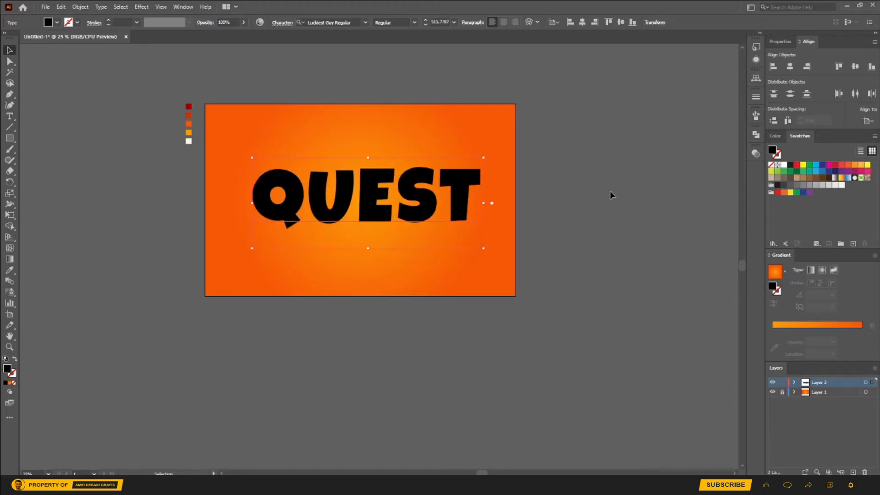
left_click(582, 22)
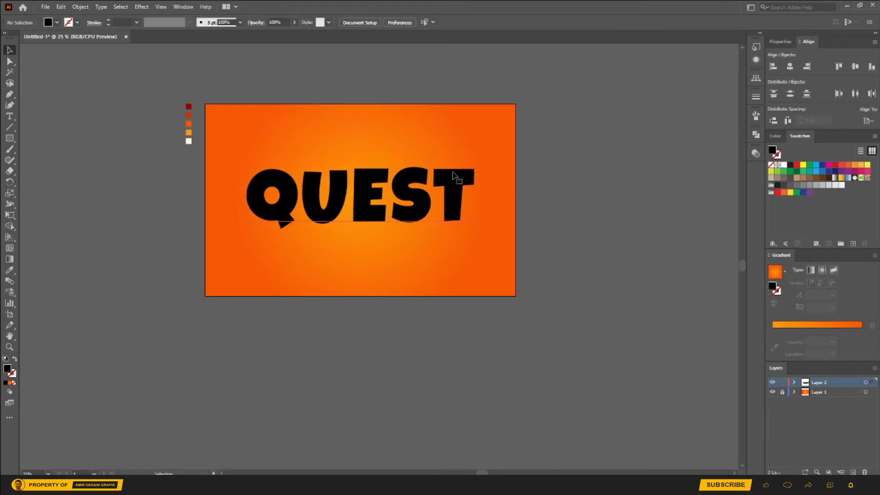
Step: Add a new fill to the QUEST text's appearance and color it with the dark orange of the second palette square
left_click(756, 60)
left_click(656, 223)
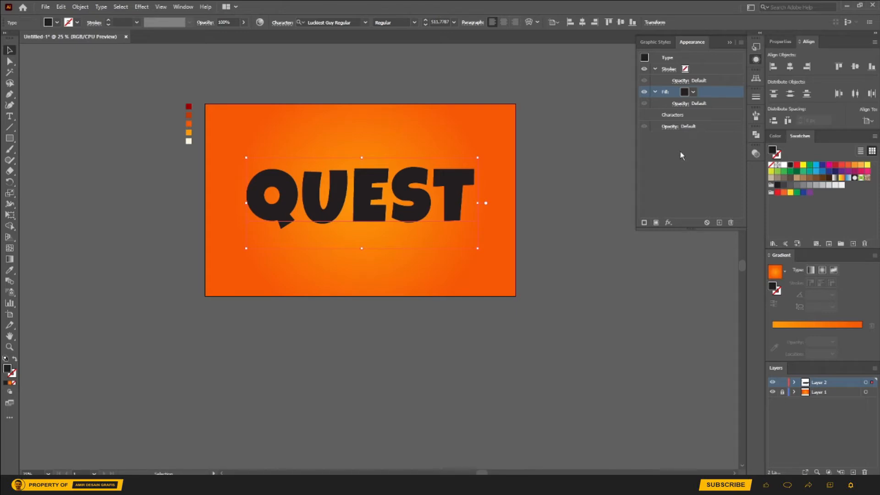
left_click(692, 92)
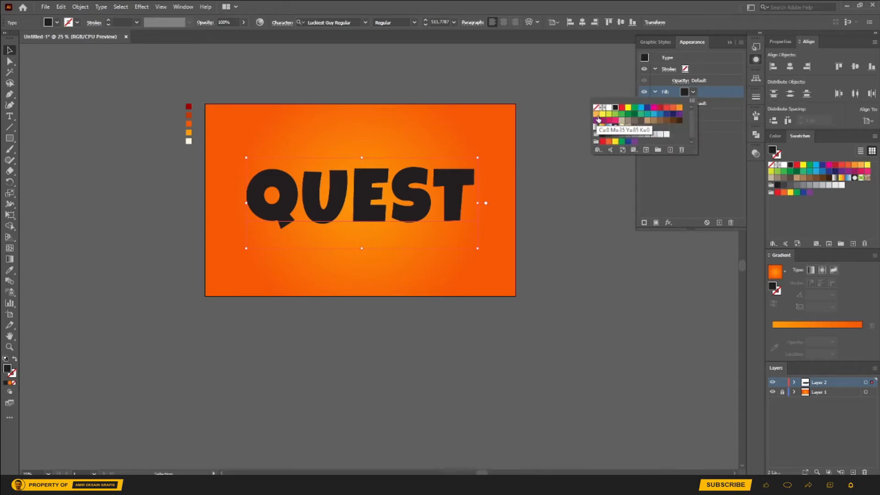
left_click(598, 120)
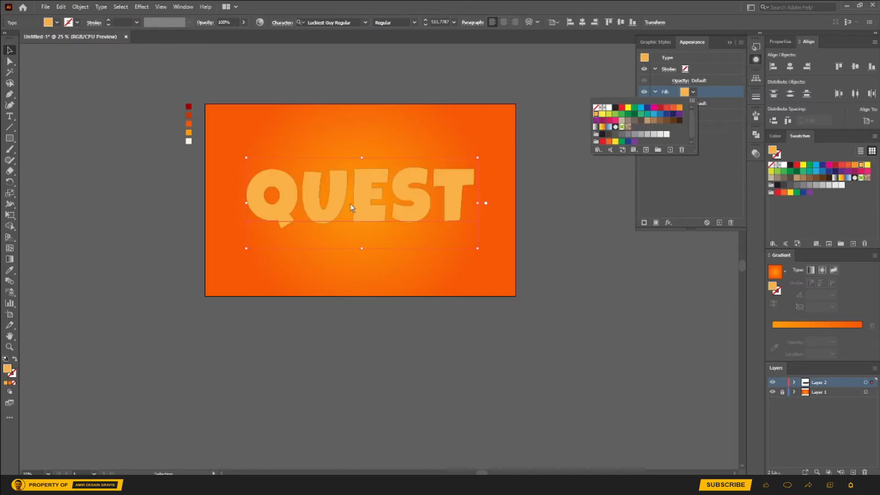
left_click(10, 275)
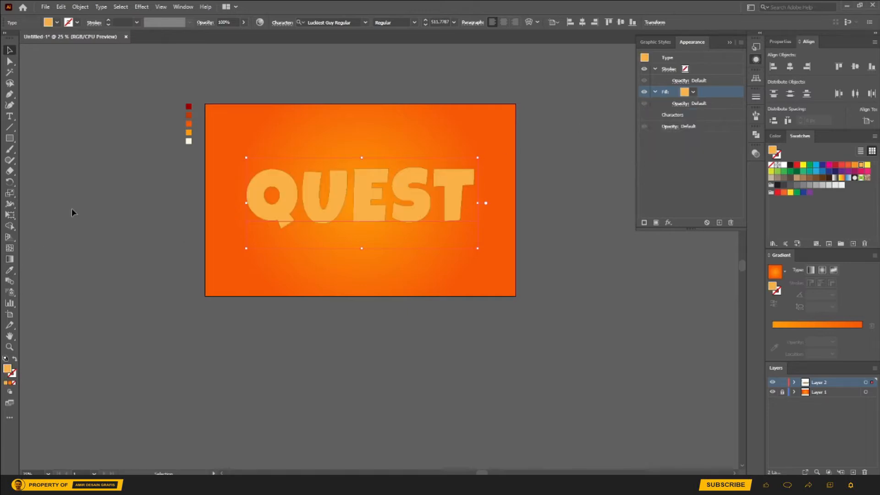
left_click(10, 275)
left_click(188, 132)
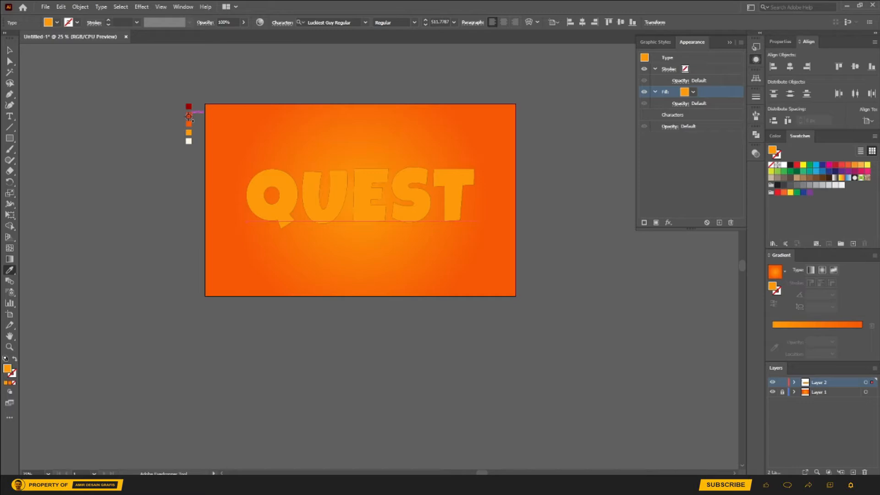
left_click(188, 115)
left_click(9, 52)
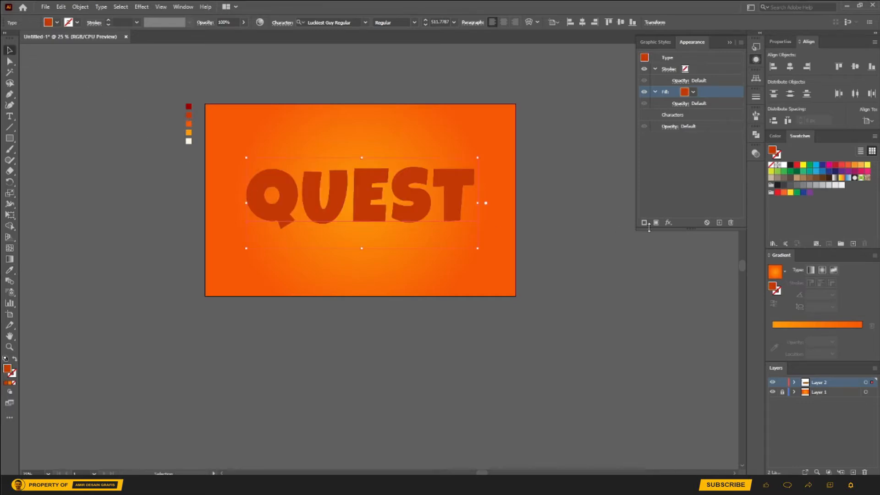
Step: Duplicate the QUEST text's dark orange fill and color the lower copy with the dark red of the first palette square
left_click(719, 223)
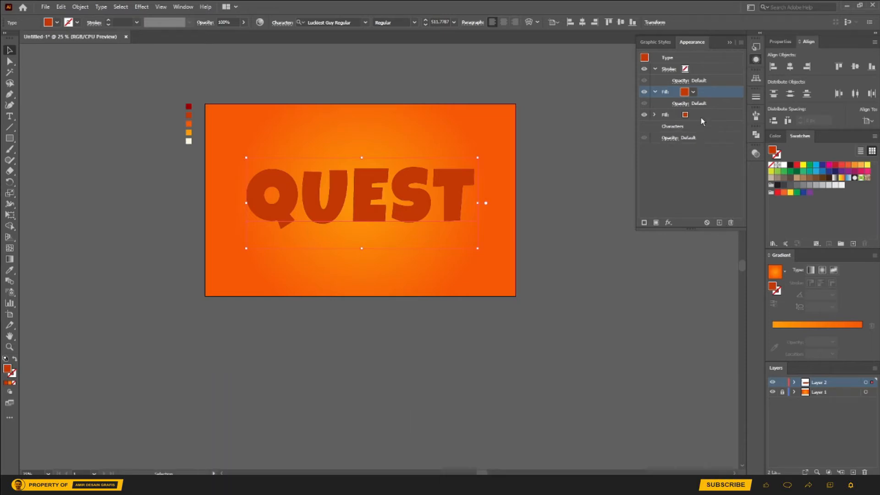
left_click(700, 118)
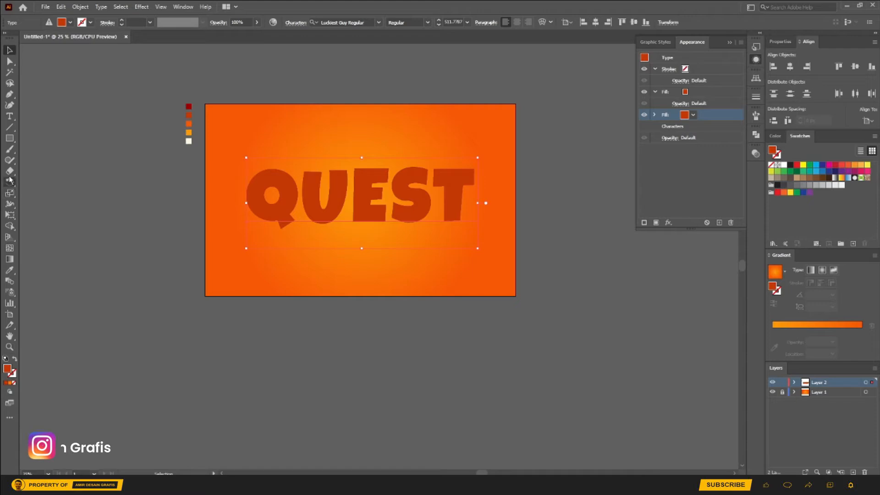
key("i")
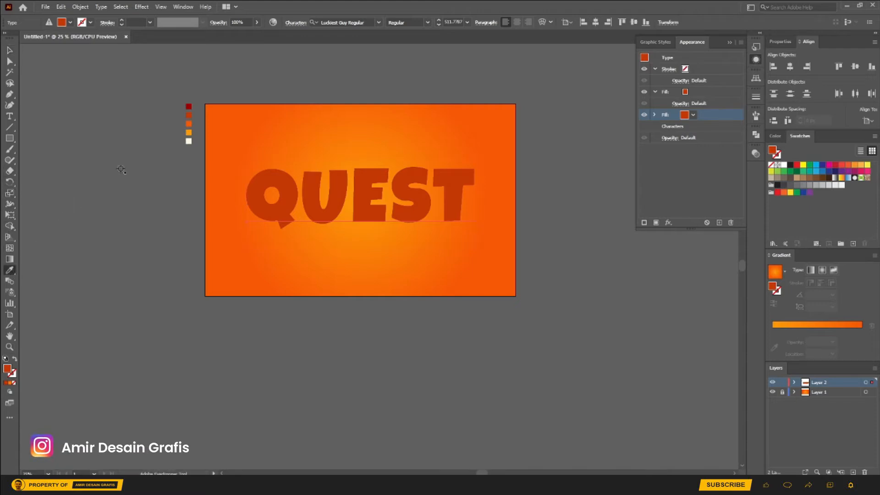
left_click(188, 106)
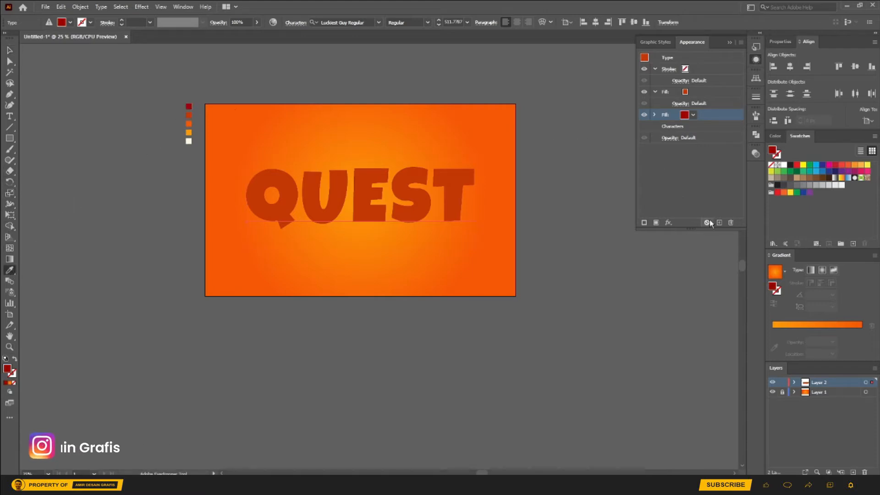
Step: Add a Transform effect to the dark red fill with a vertical move of -7 px and no horizontal move
left_click(669, 223)
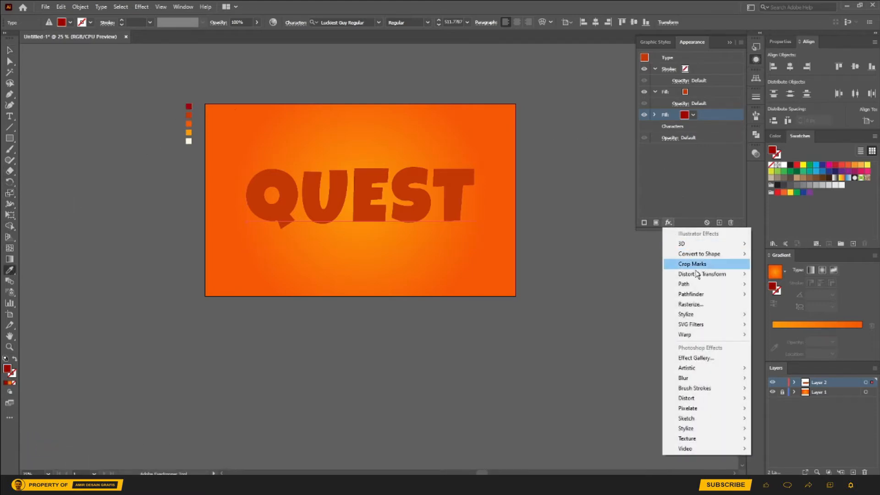
mouse_move(720, 275)
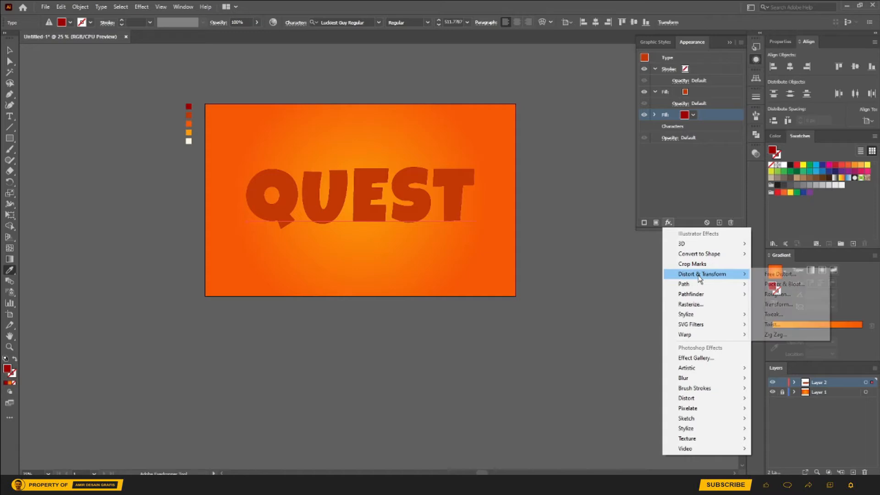
left_click(781, 303)
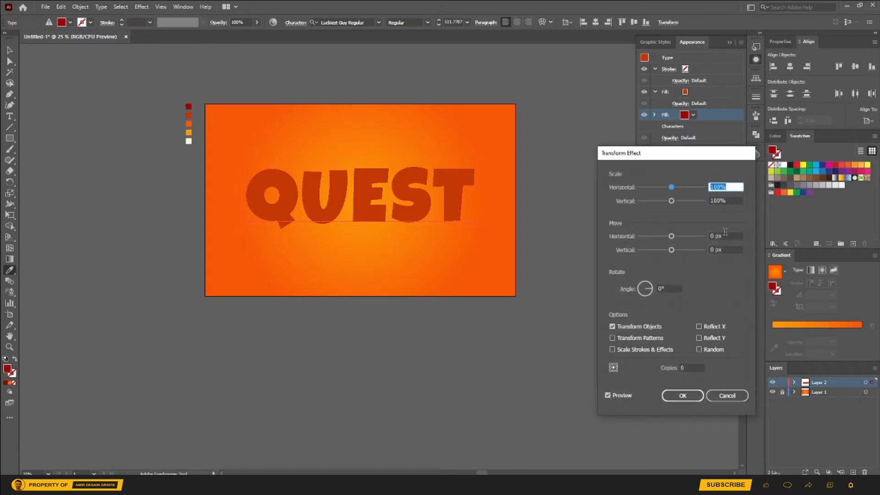
left_click(715, 235)
key("Up")
key("Down")
key("Down")
key("Up")
key("Tab")
key("Down")
key("Up")
key("Up")
key("Down")
key("Down")
key("Down")
key("Down")
key("Down")
key("Down")
key("Down")
key("Down")
key("Down")
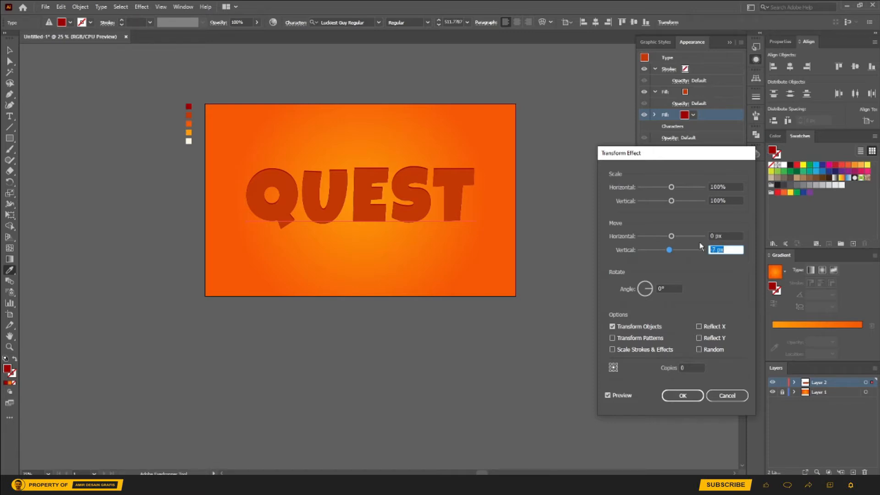
left_click(682, 396)
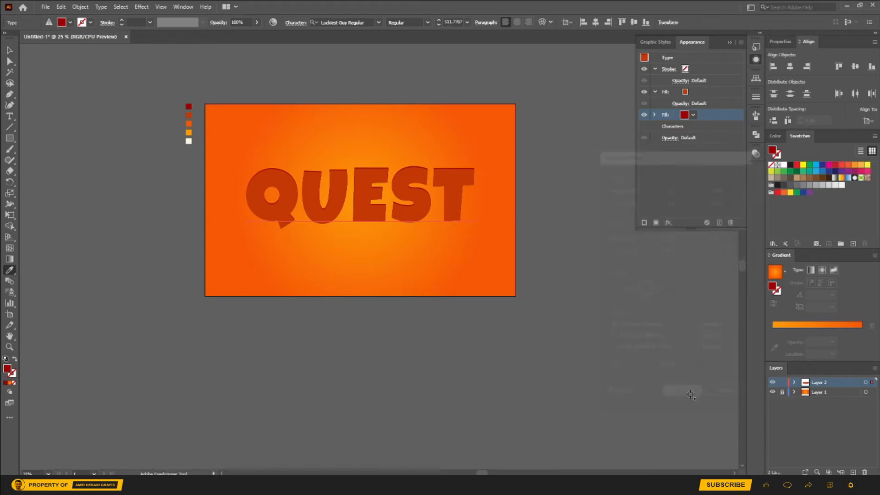
Step: Duplicate the dark orange fill, place the copy below the dark red fill and color it with the light orange of the fourth palette square
left_click(700, 92)
left_click(720, 223)
left_click(708, 115)
left_click_drag(708, 114, 708, 135)
left_click(697, 126)
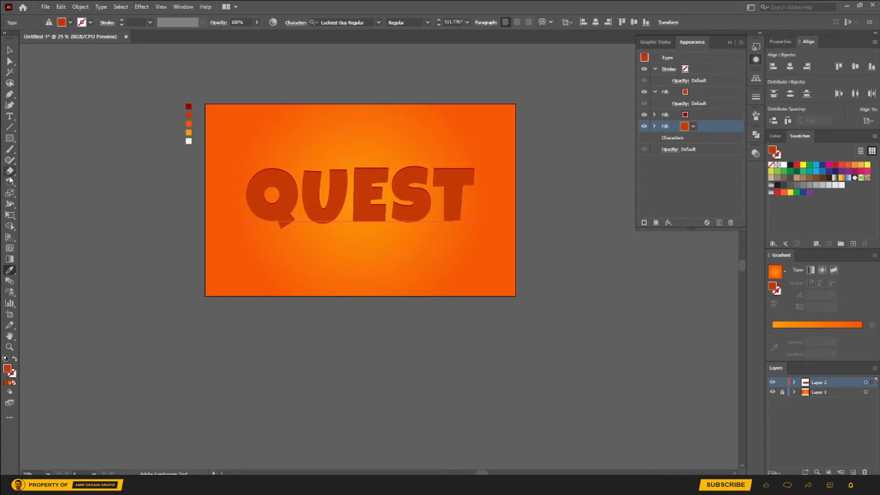
left_click(188, 132)
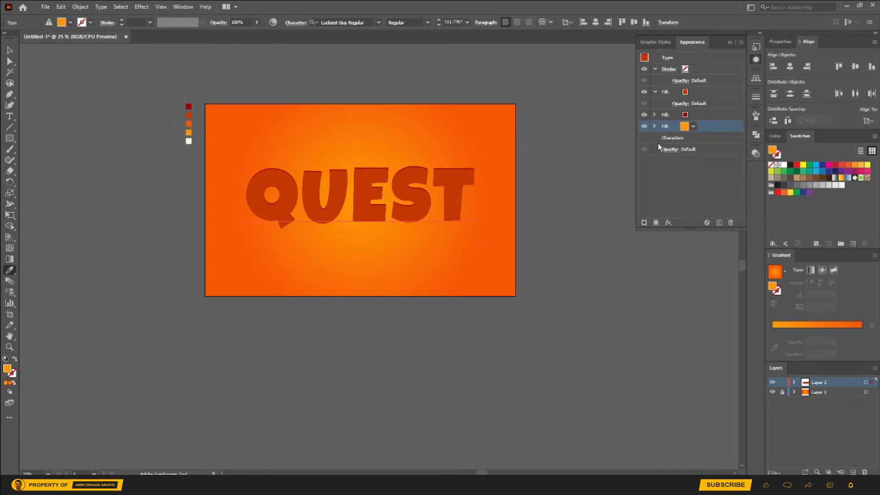
Step: Add an Offset Path effect of 45 px with round joins to the light orange fill
left_click(668, 222)
mouse_move(692, 285)
left_click(770, 283)
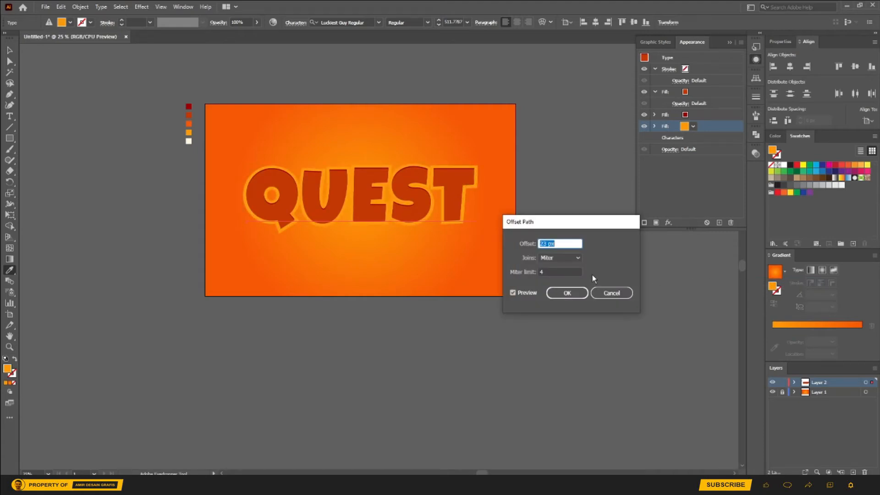
key("Up")
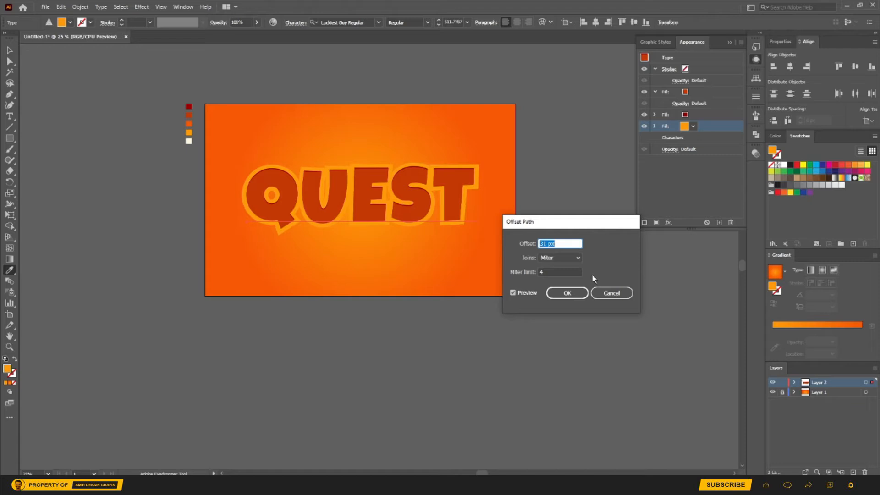
key("Up")
key("Up")
key("Up")
key("Up")
key("Up")
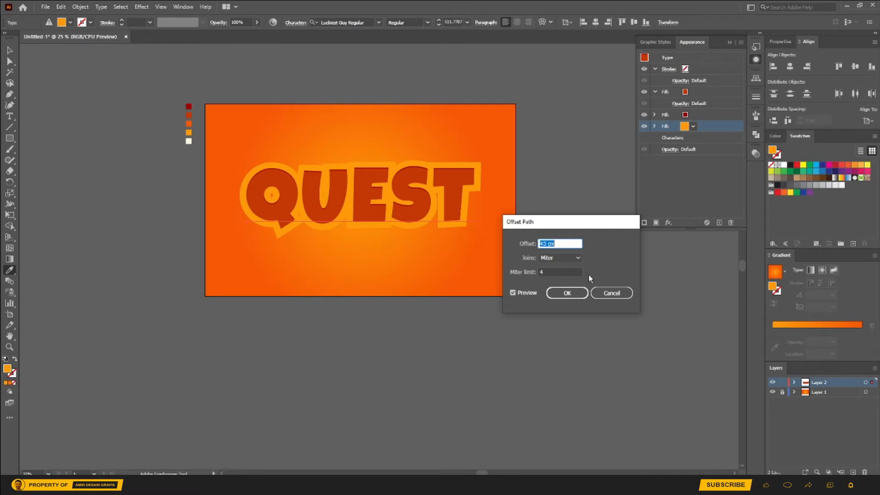
left_click(576, 259)
left_click(555, 278)
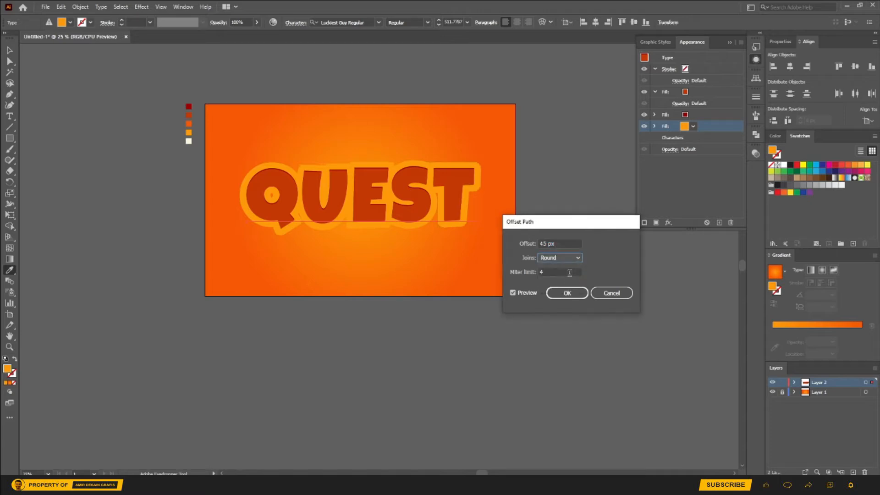
left_click(567, 292)
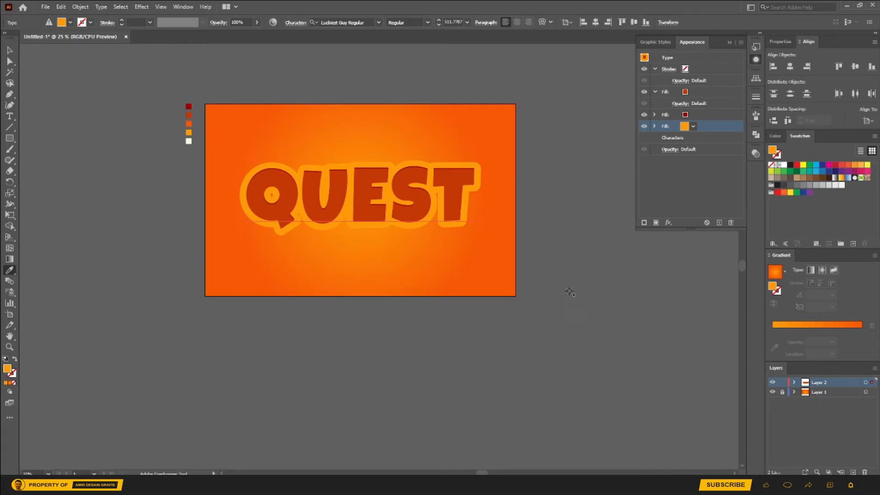
Step: Duplicate the light orange fill and color the lower copy with the dark orange of the second palette square
left_click(655, 69)
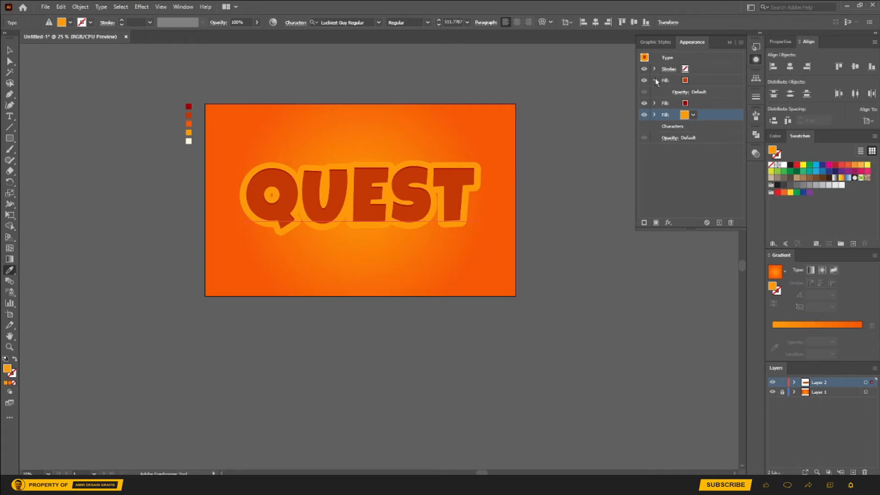
left_click(655, 80)
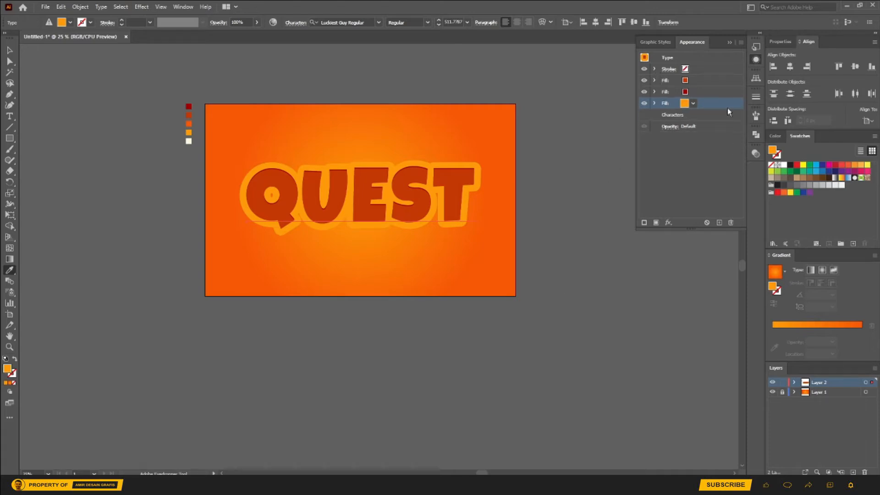
left_click(719, 222)
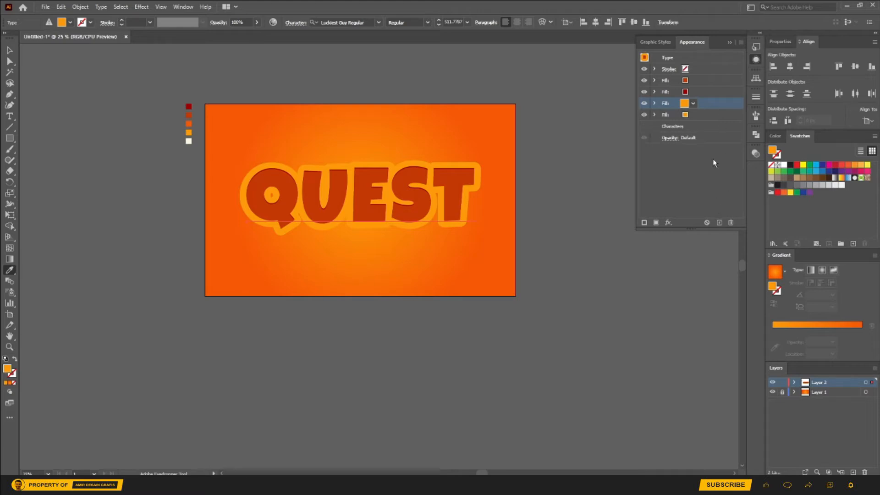
left_click(712, 116)
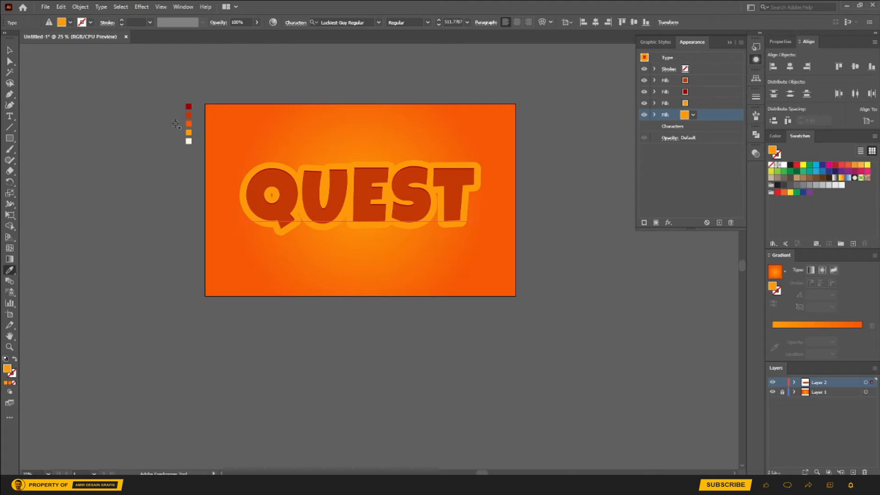
left_click(189, 115)
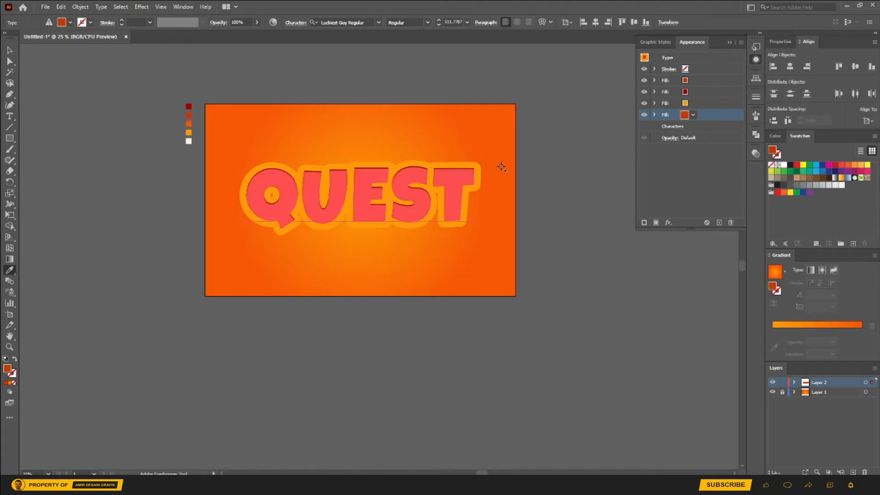
Step: Start a Transform effect on the lowest dark orange fill with a horizontal scale of 99.8% and 30 copies
left_click(673, 223)
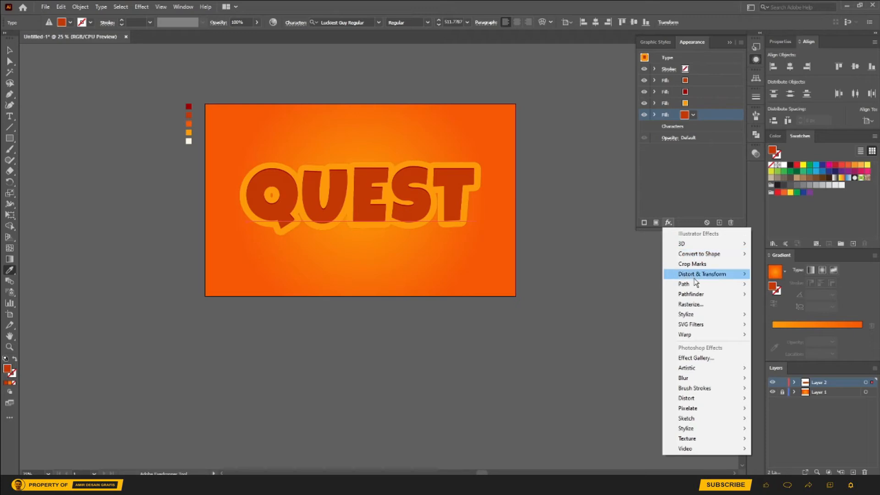
mouse_move(697, 277)
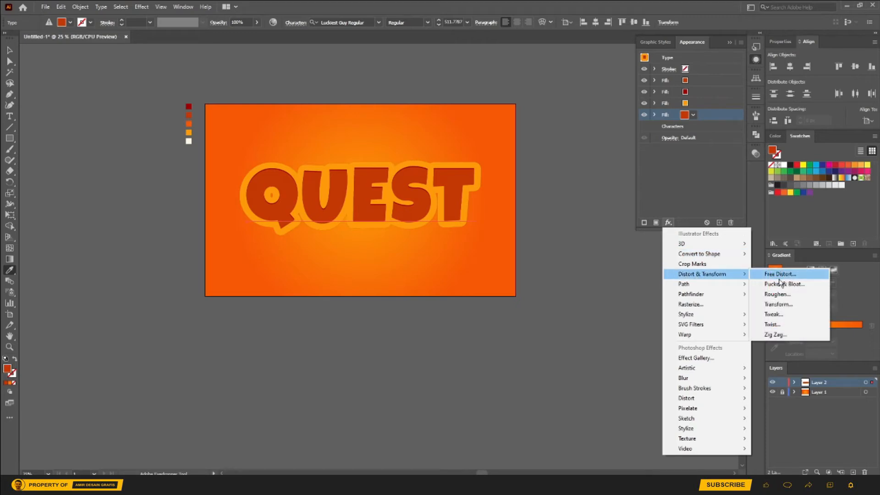
left_click(782, 305)
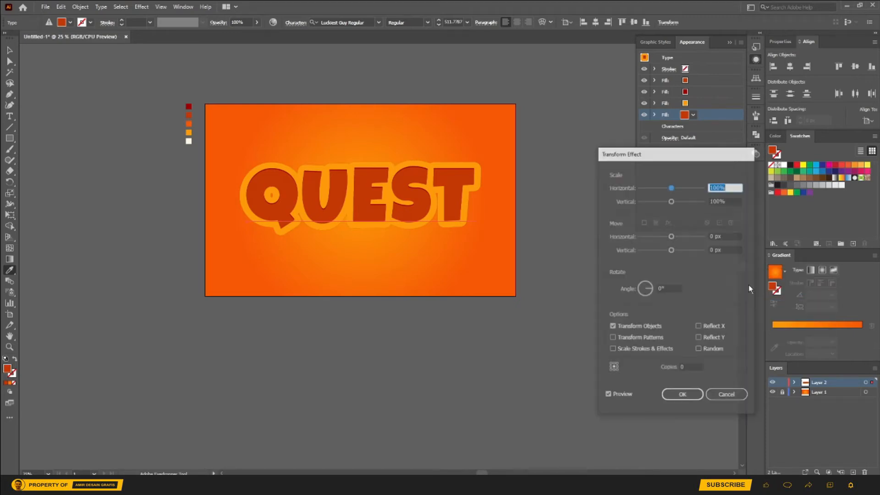
type("99")
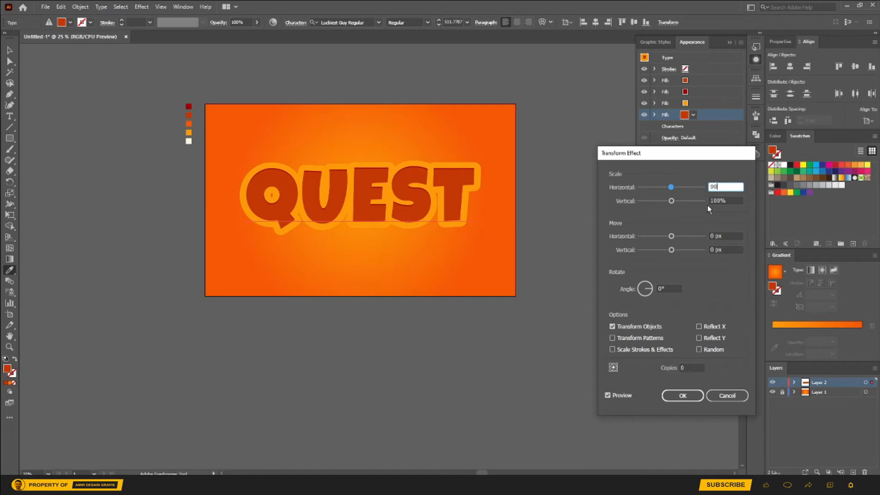
type(".8")
key("Tab")
key("Tab")
key("Tab")
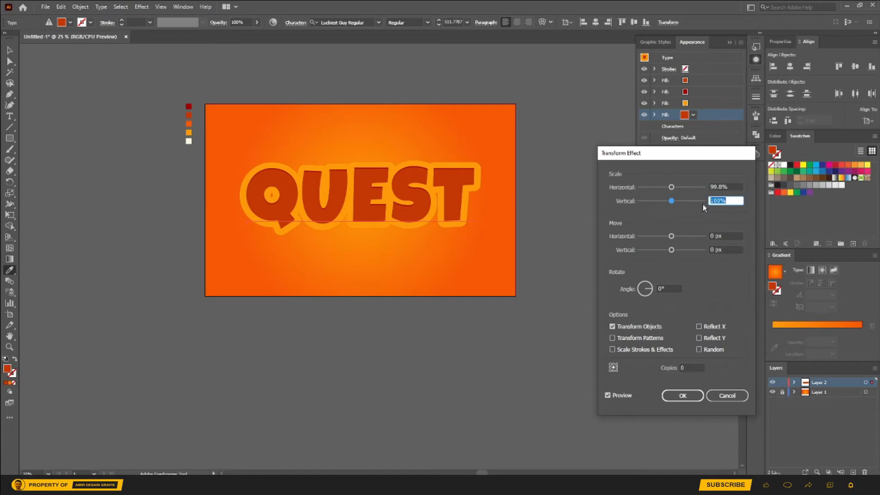
double_click(692, 366)
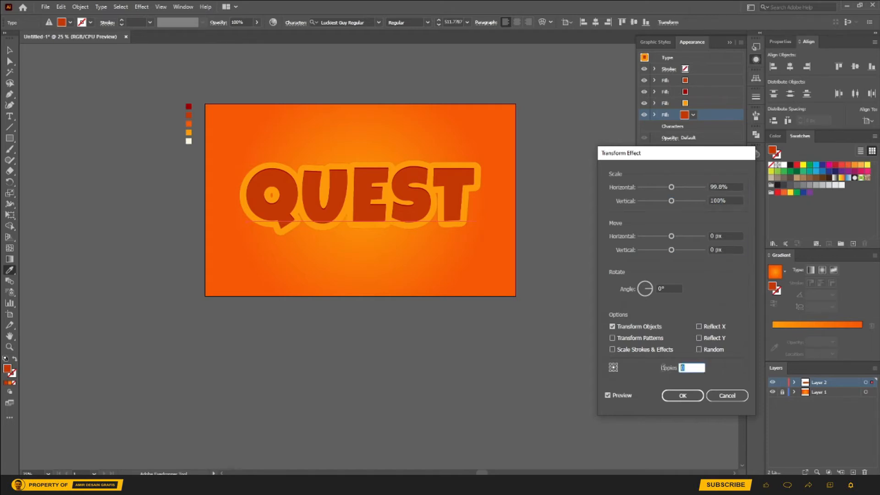
type("30")
key("Tab")
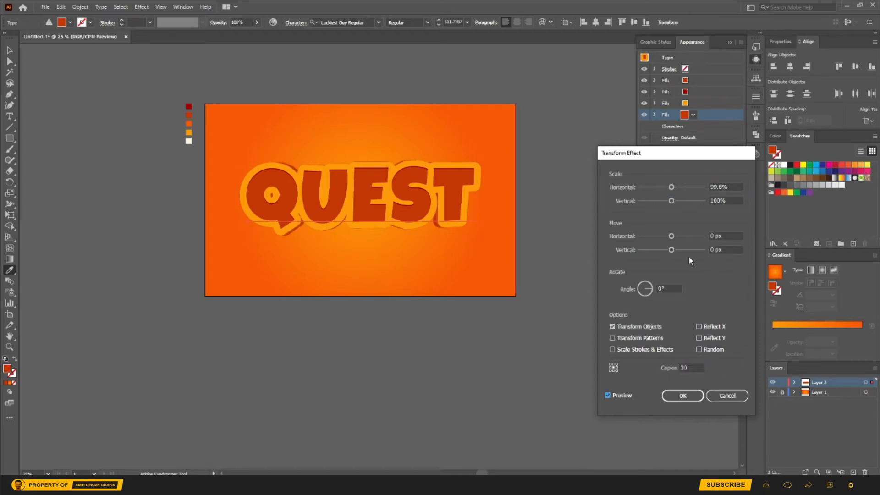
Step: Set the Transform effect's horizontal and vertical move to 0.6 px each
double_click(728, 235)
type("0.6")
key("Tab")
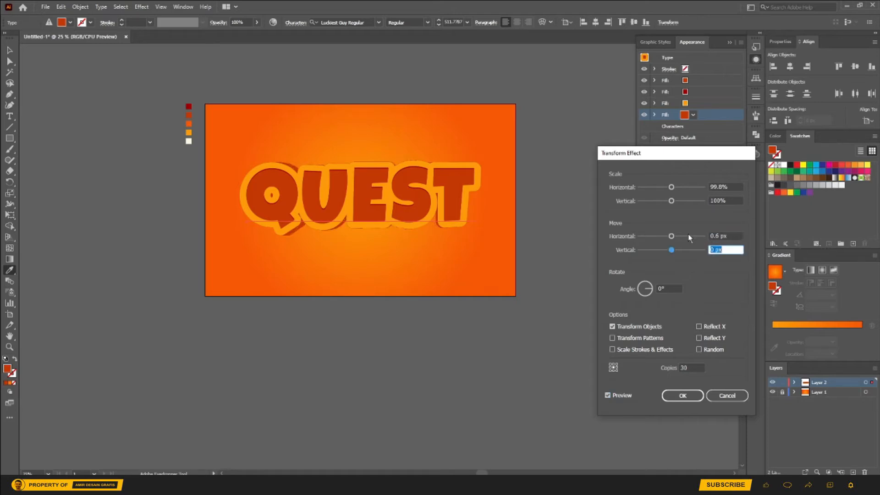
type("0.6")
key("Tab")
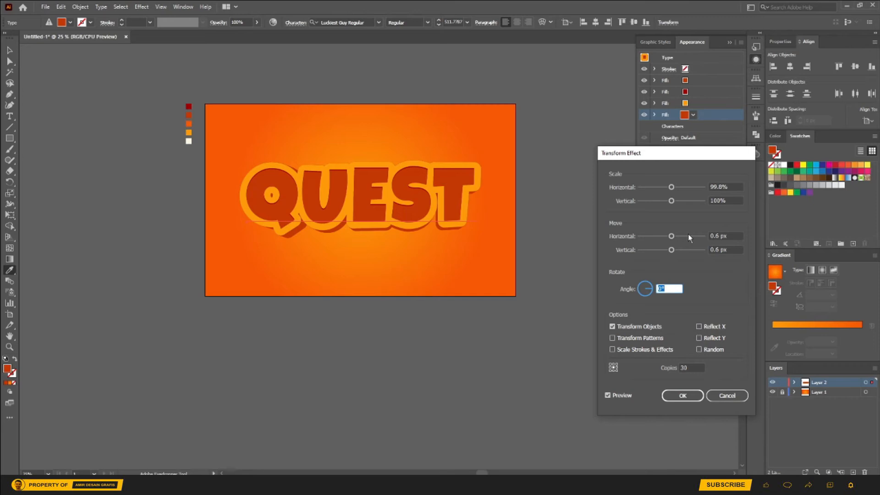
Step: Raise the Transform effect's copies to 60, increase its vertical move slightly and apply the effect
double_click(690, 368)
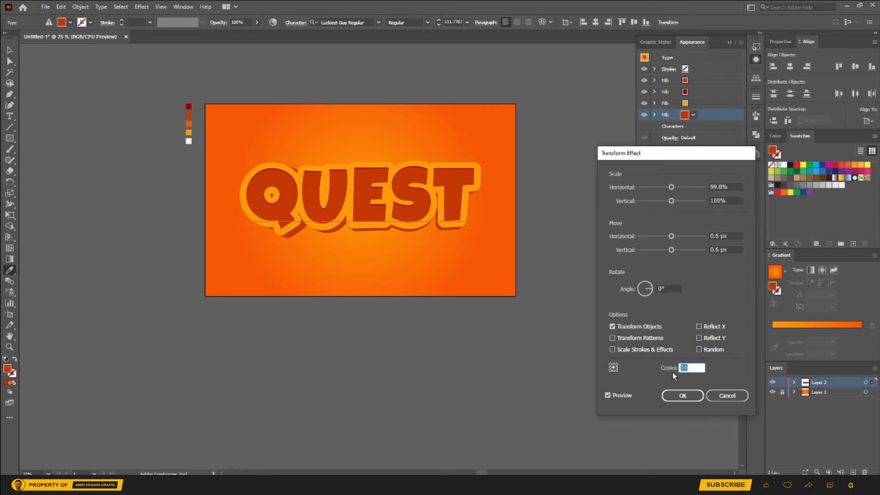
key("Tab")
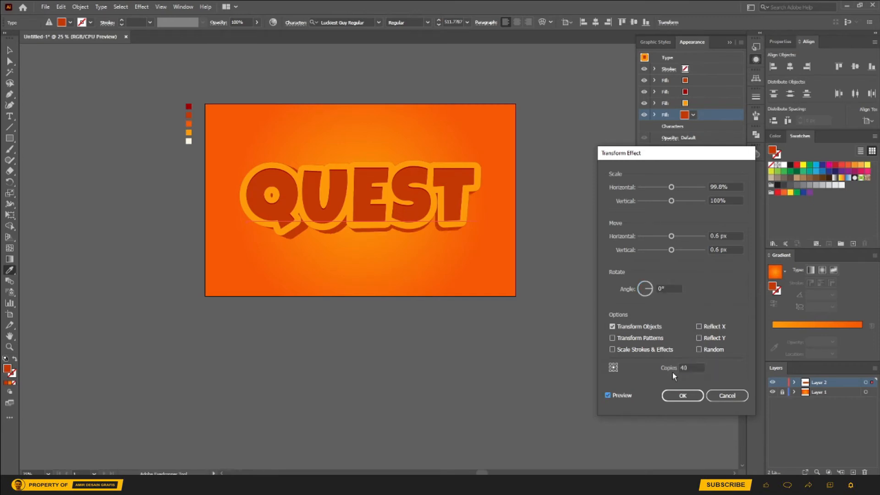
double_click(690, 367)
type("60")
key("Tab")
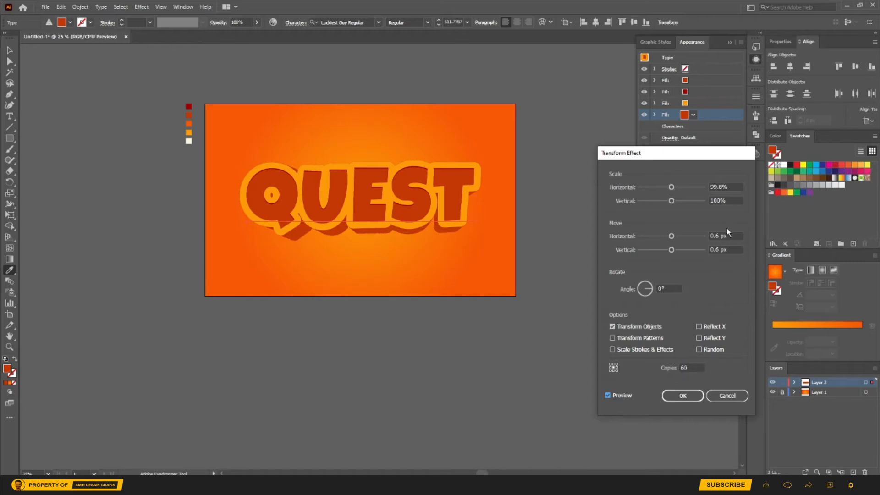
left_click(718, 250)
key("Tab")
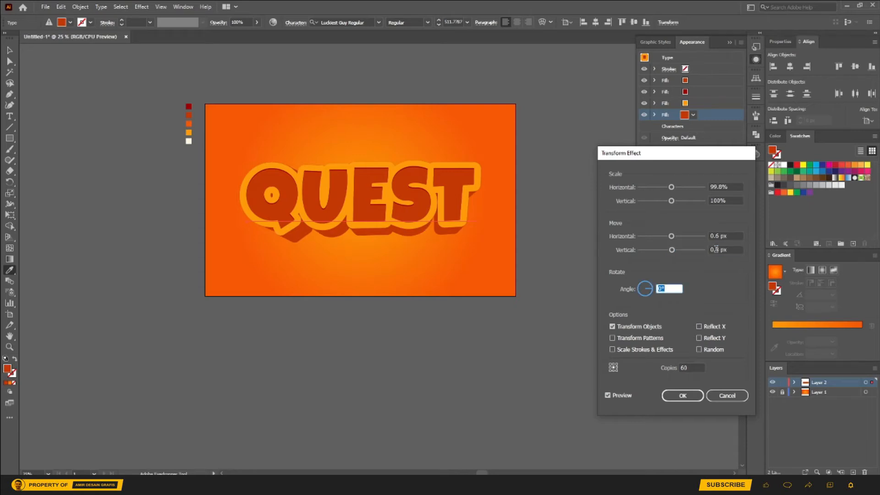
left_click(682, 395)
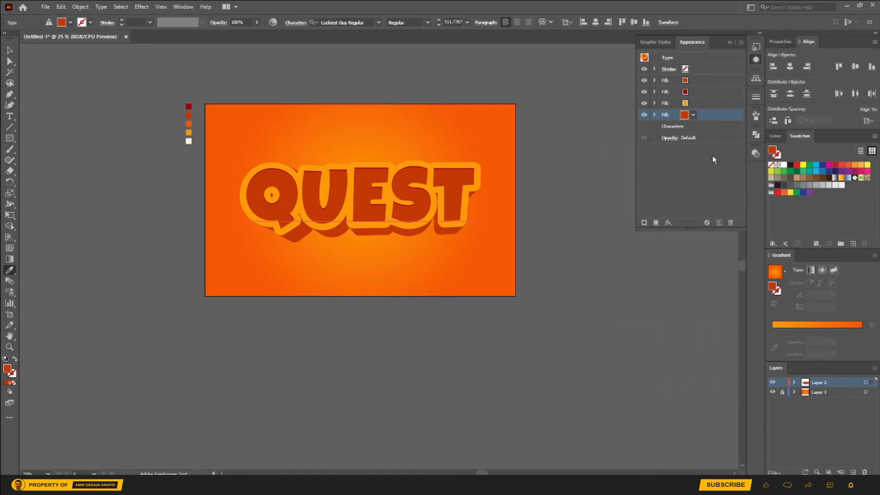
Step: Duplicate the lowest dark orange fill and color the lower copy near-black, #070707
left_click(719, 222)
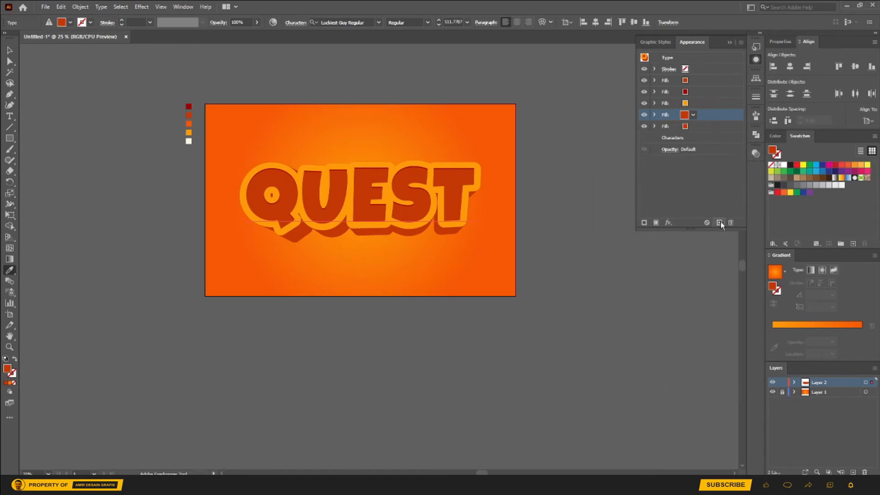
left_click(696, 126)
left_click(692, 126)
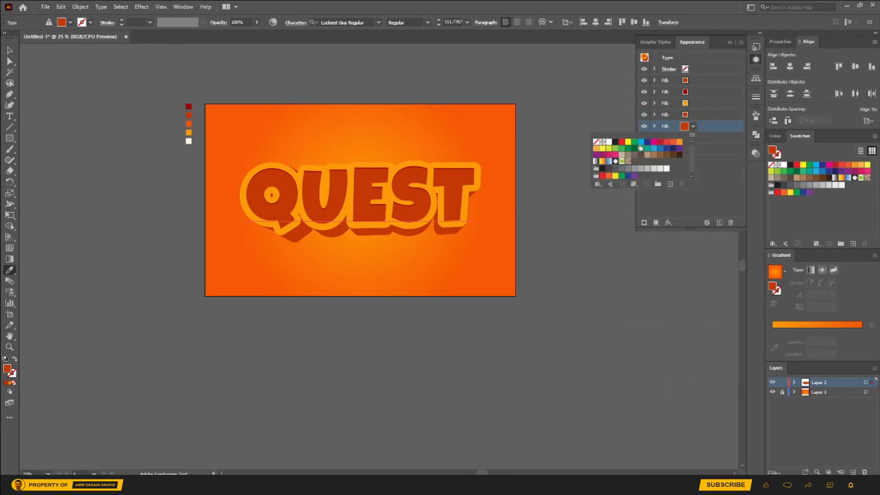
left_click(615, 141)
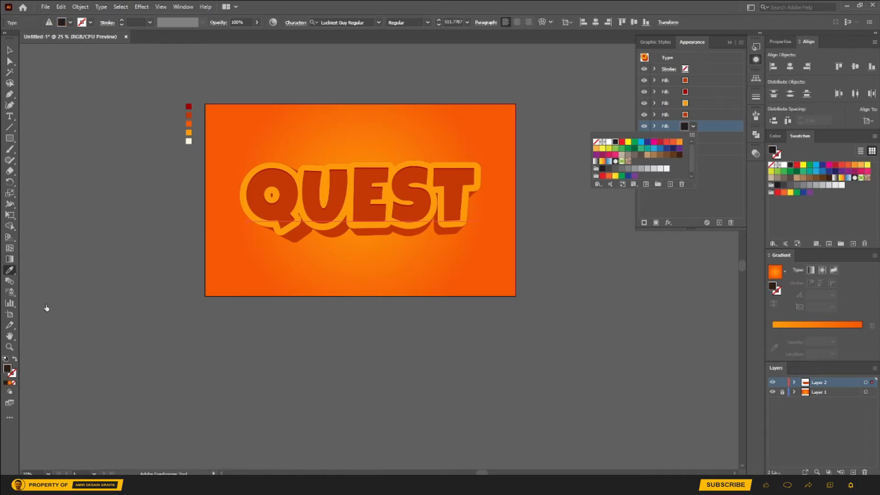
double_click(7, 369)
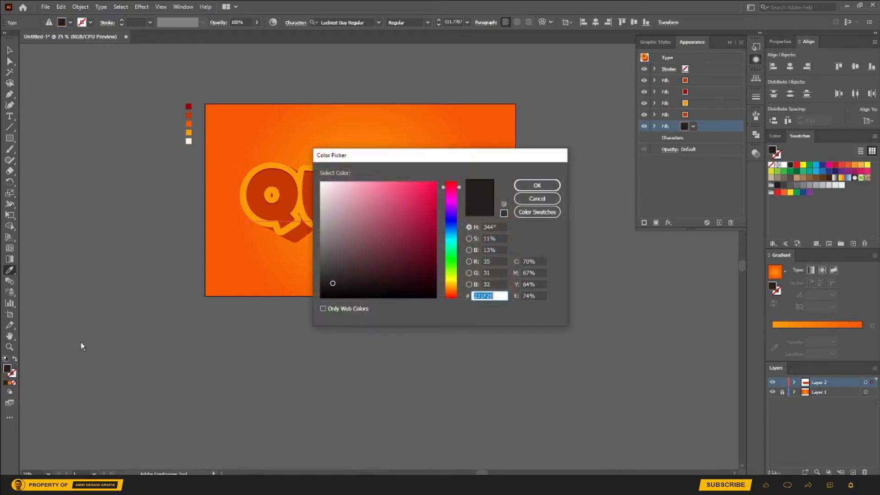
left_click(321, 295)
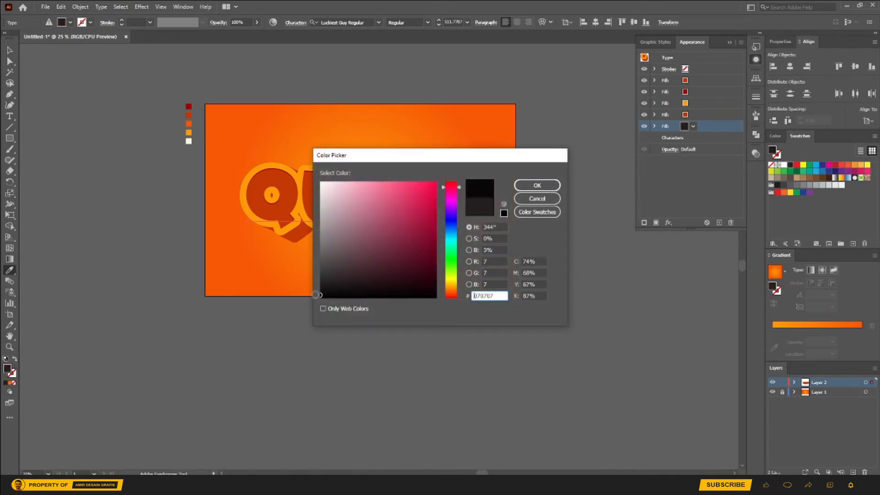
left_click(537, 185)
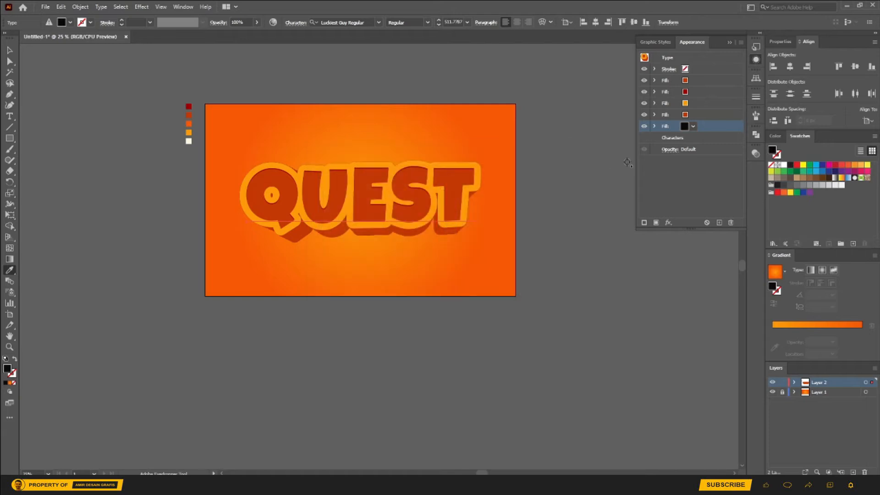
Step: Set the copies of the black fill's Transform effect to 90
left_click(655, 126)
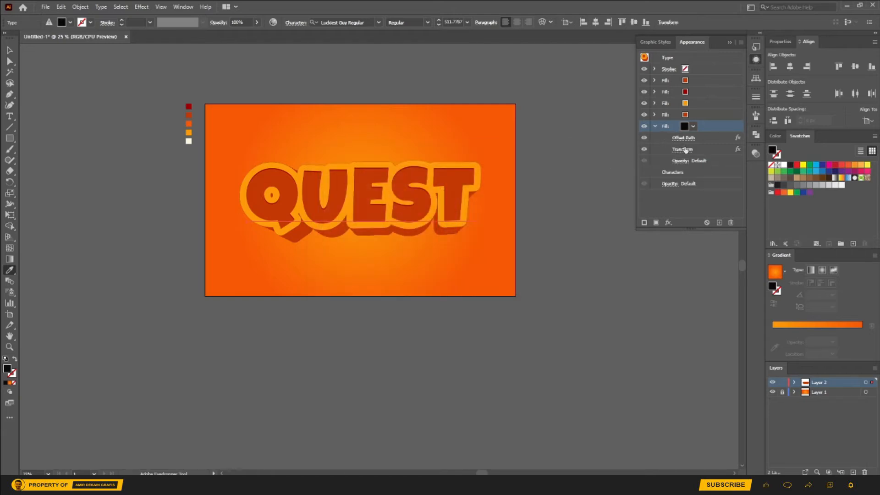
left_click(683, 149)
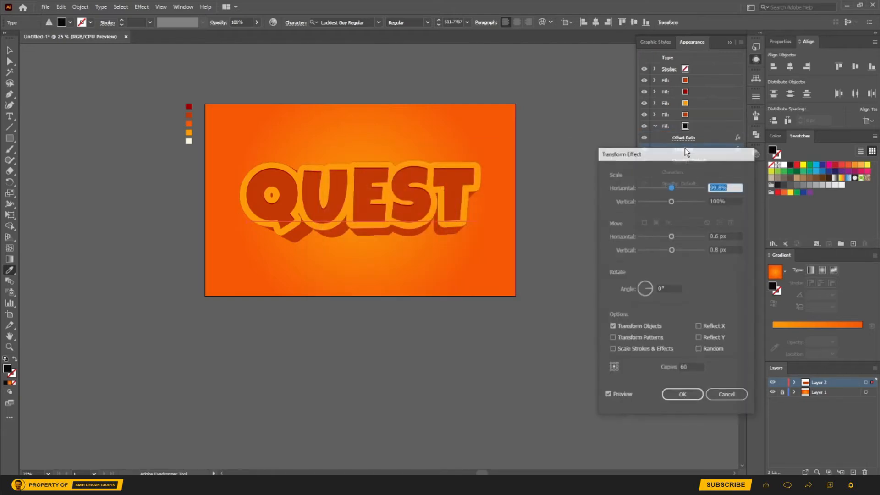
double_click(690, 368)
type("80")
key("Tab")
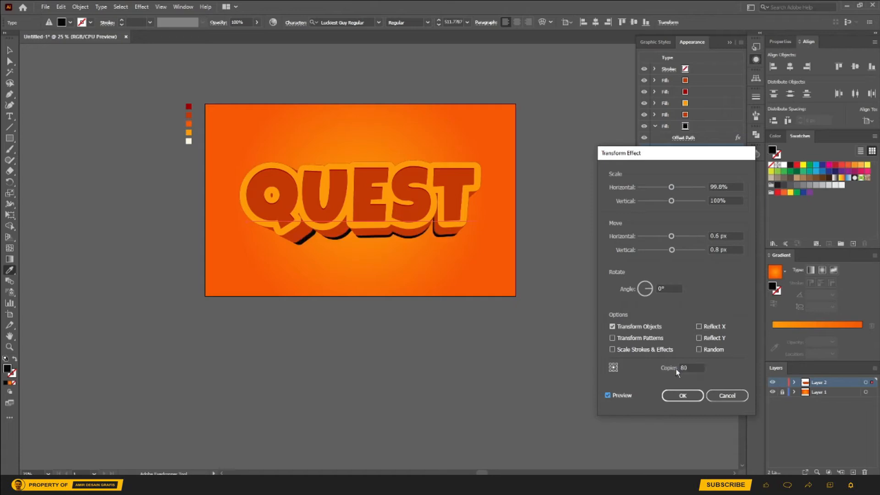
double_click(683, 369)
type("9")
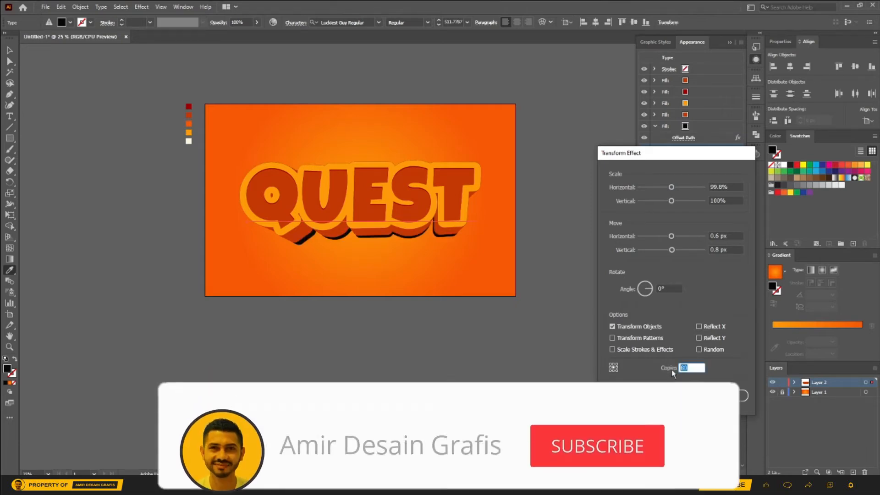
type("0")
key("Tab")
key("Return")
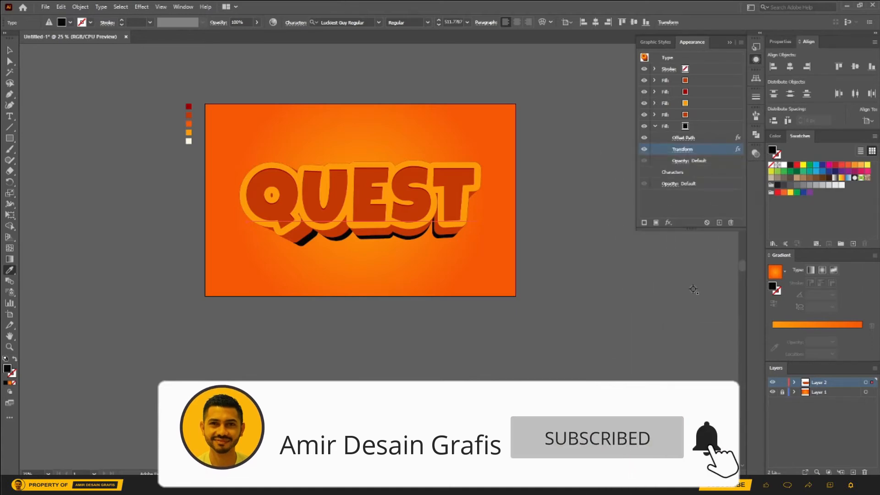
Step: Set the black fill's blending mode to Multiply with an opacity of 45%
left_click(687, 159)
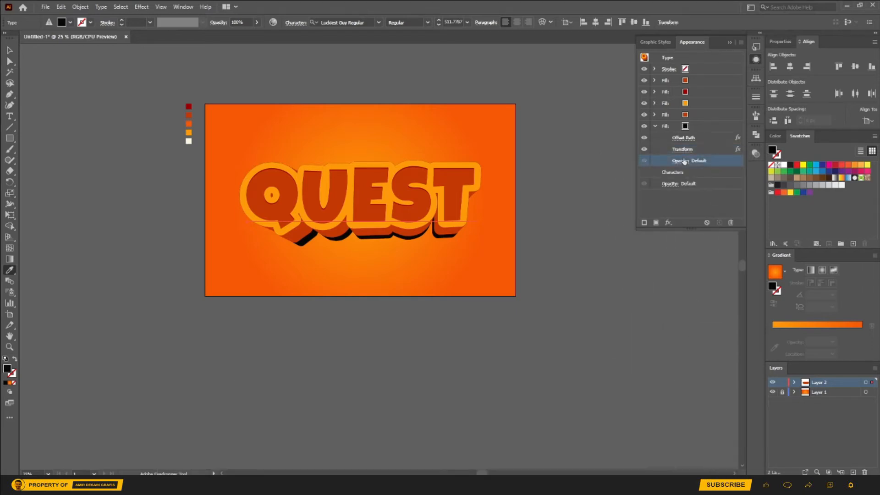
left_click(624, 178)
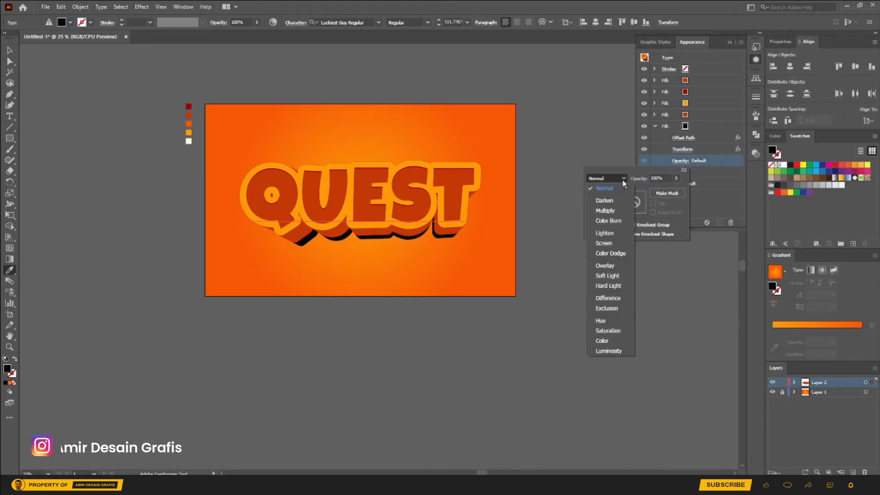
left_click(611, 211)
left_click_drag(666, 178, 647, 182)
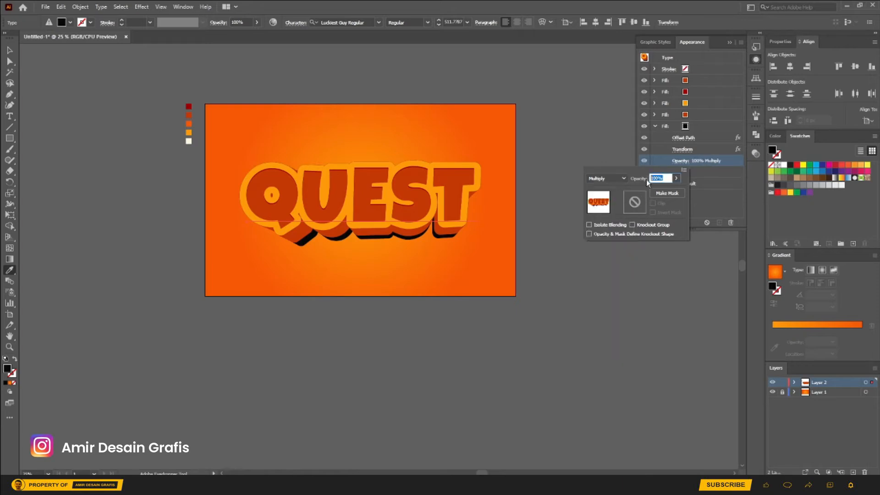
type("45")
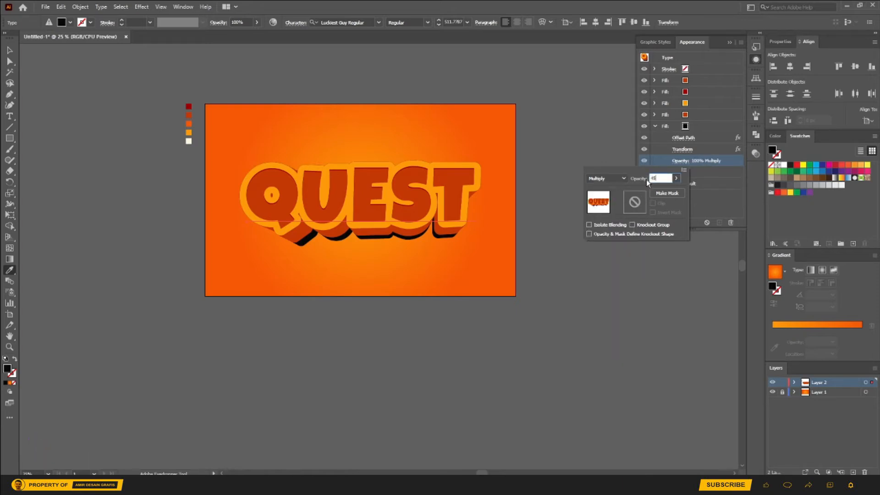
key("Return")
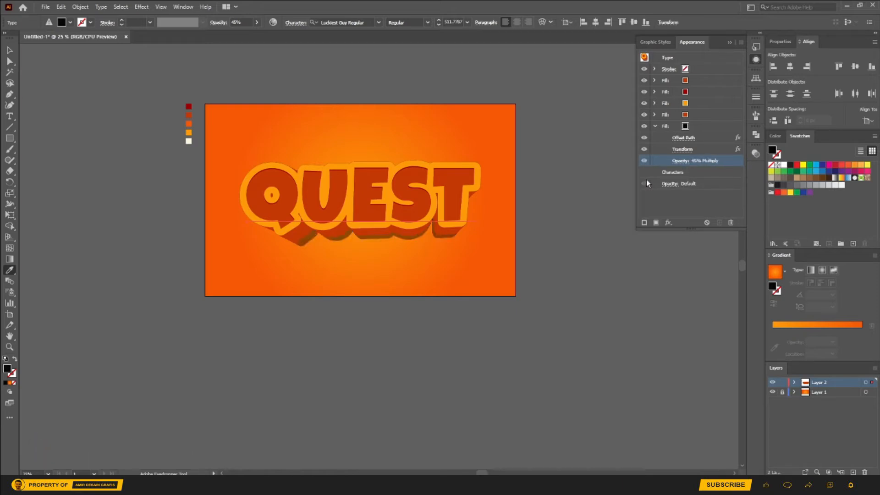
Step: Raise the black fill's opacity to 58% and collapse its settings
left_click(678, 160)
left_click(676, 178)
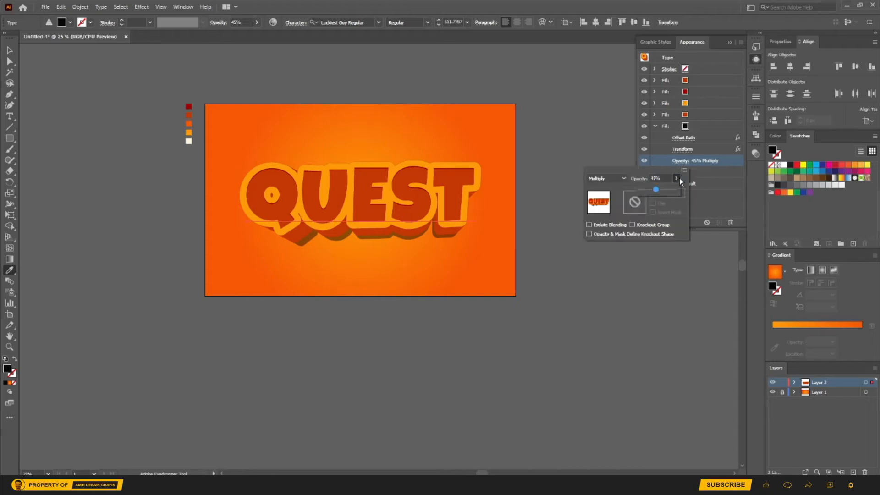
left_click_drag(658, 191, 660, 190)
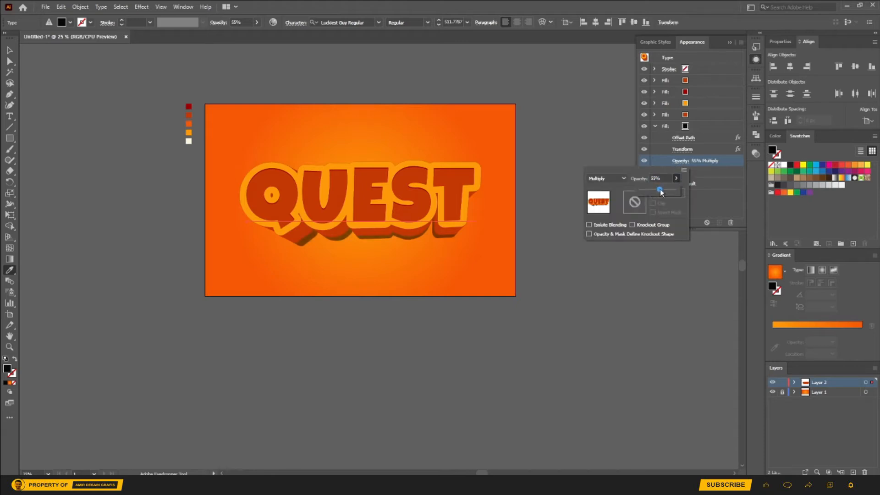
left_click(656, 125)
left_click(655, 126)
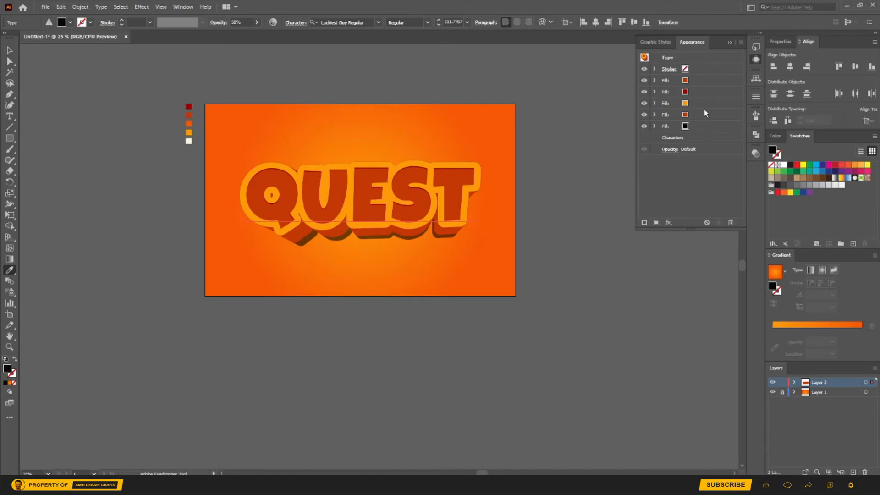
Step: Duplicate the topmost dark orange fill and color the upper copy with the cream of the last palette square
left_click(711, 83)
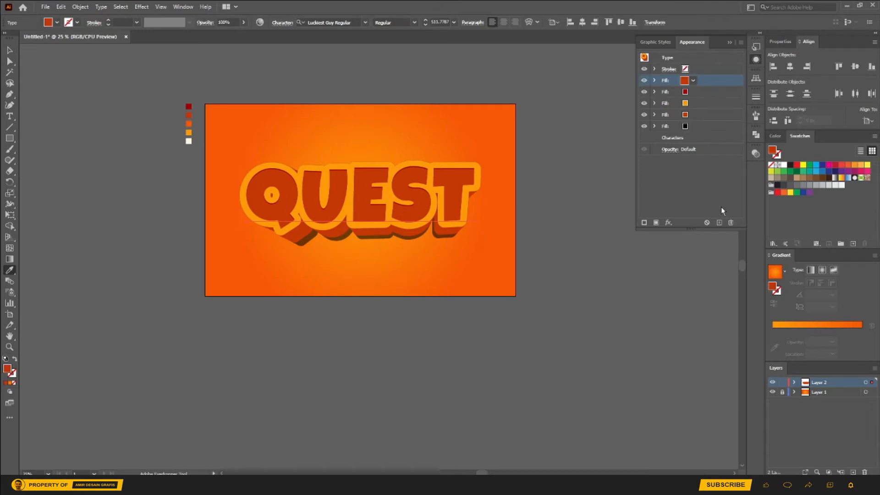
left_click(719, 222)
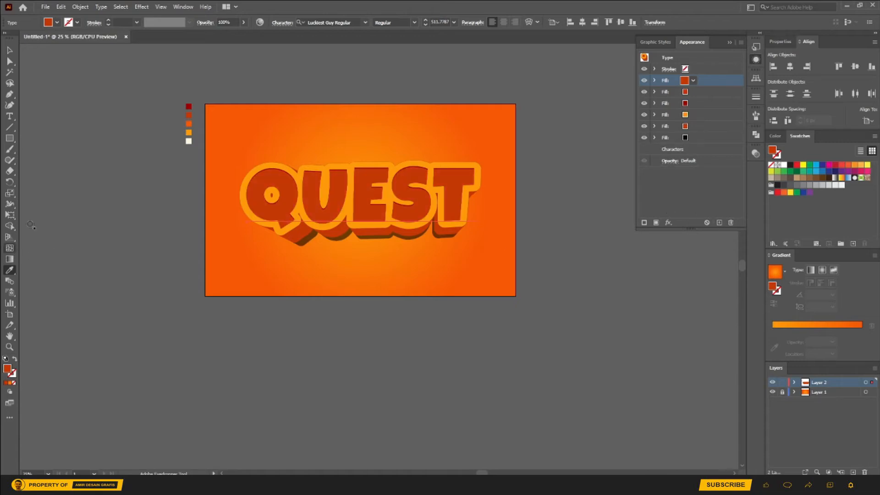
left_click(188, 141)
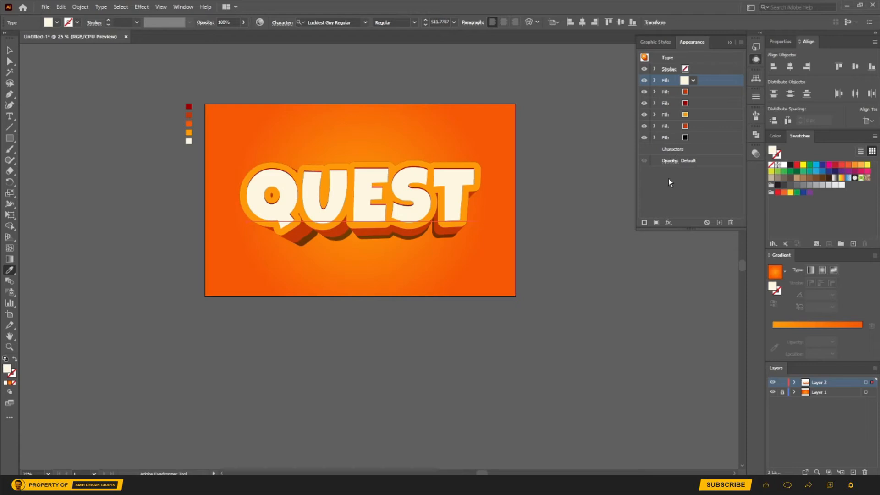
Step: Apply an Offset Path effect of -5 px with round joins to the cream fill
left_click(671, 222)
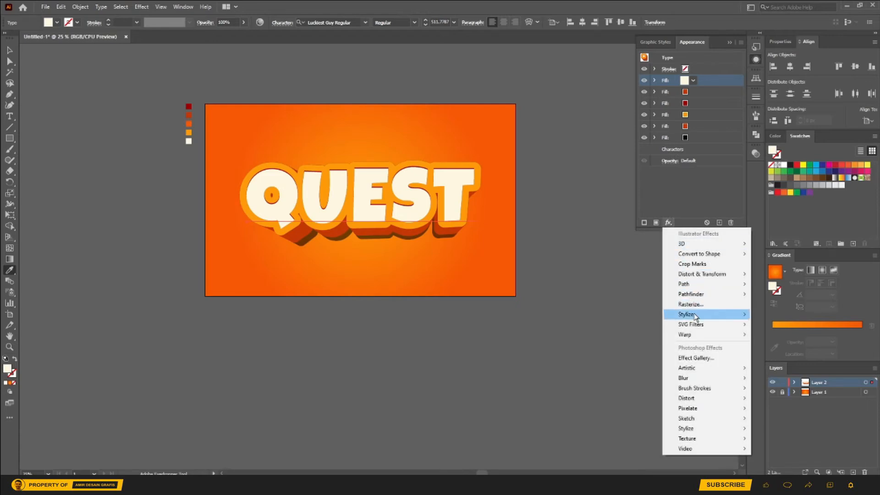
mouse_move(711, 285)
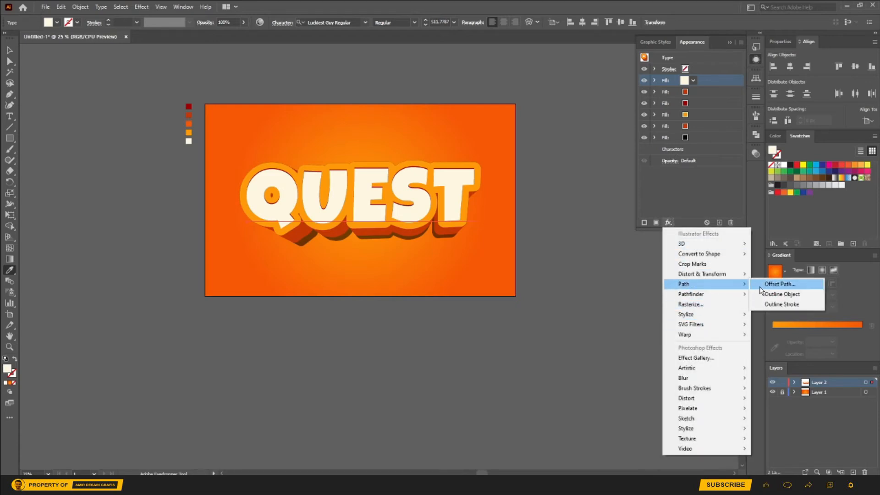
left_click(774, 284)
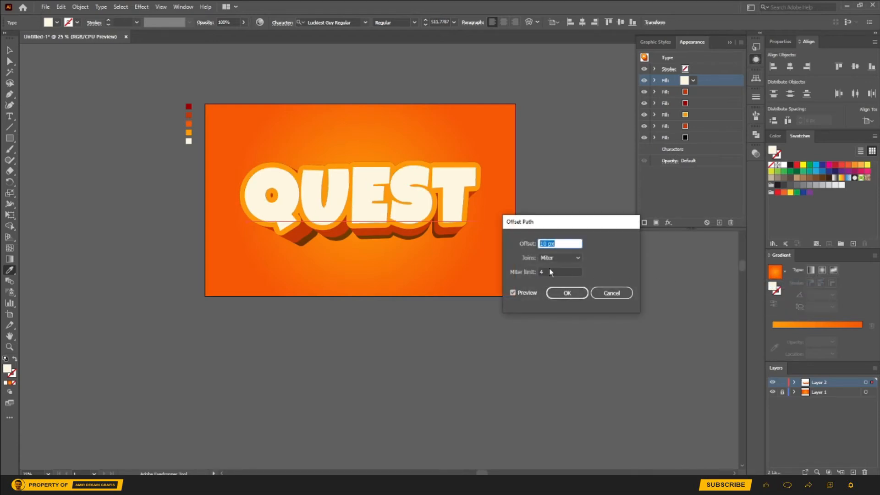
left_click(567, 258)
left_click(560, 278)
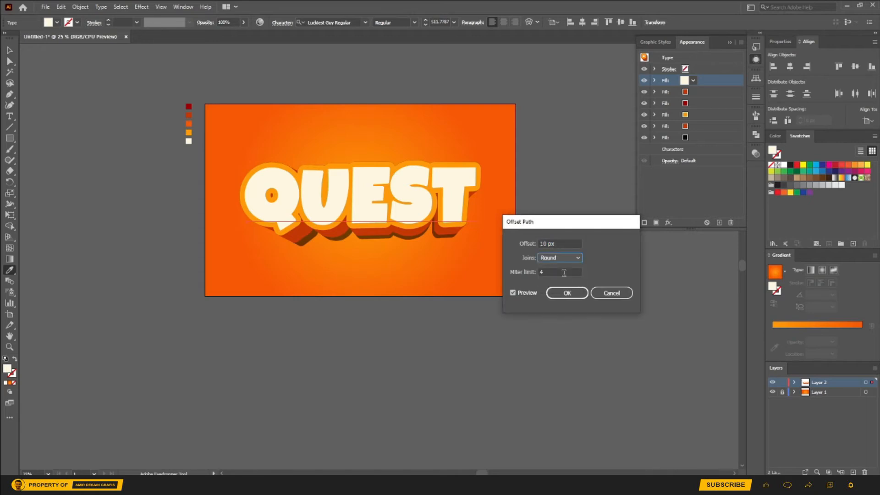
left_click_drag(566, 244, 528, 245)
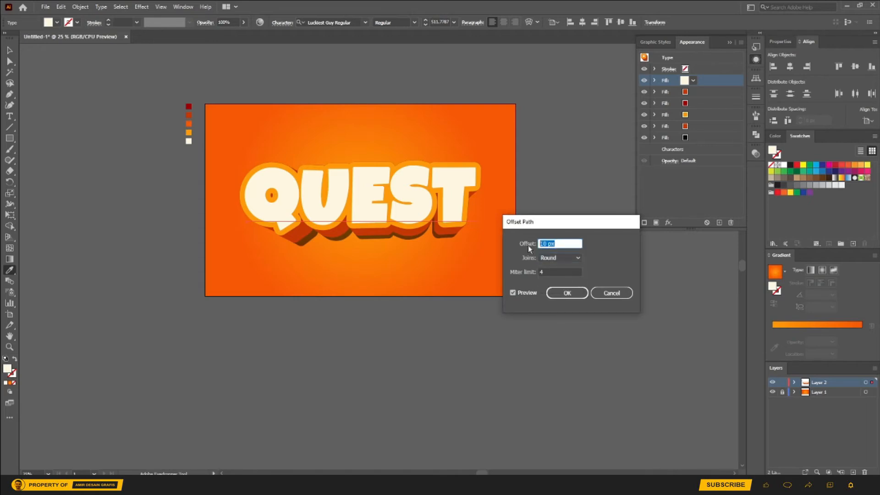
key("Down")
key("Down")
key("Down")
key("Down")
key("Down")
key("Down")
key("Down")
key("Down")
key("Down")
key("Down")
key("Down")
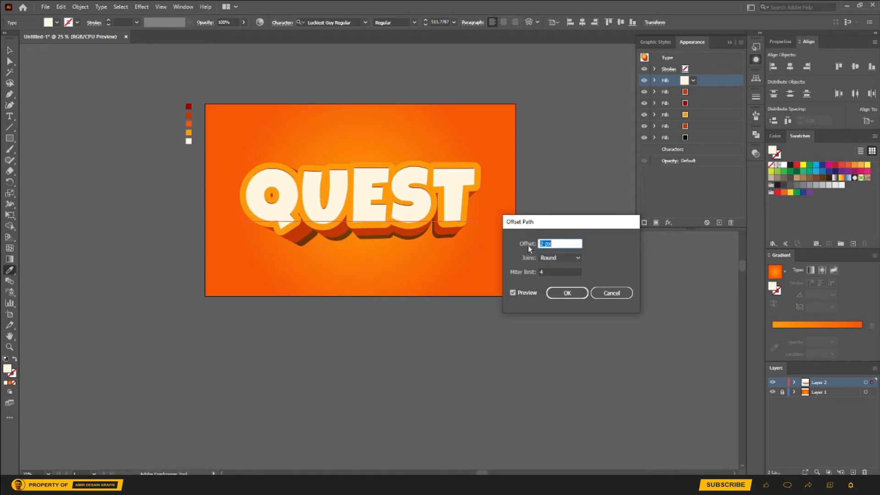
key("Down")
key("Down")
key("Down")
key("Down")
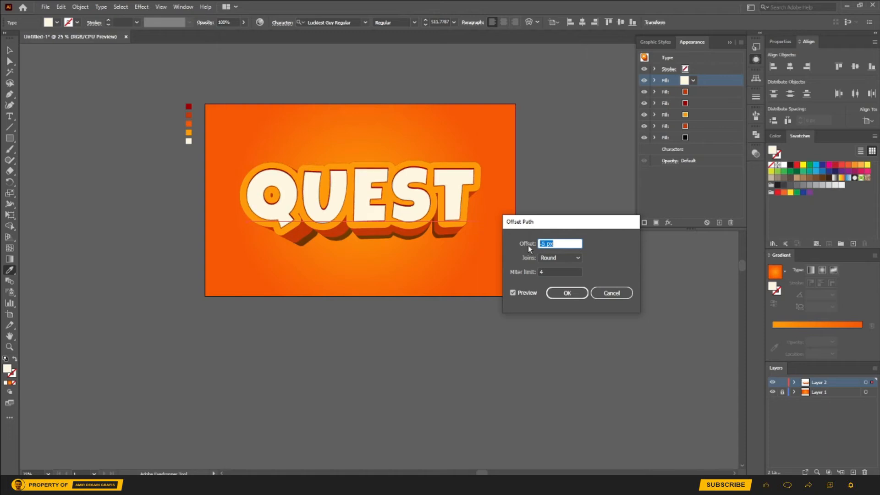
left_click(566, 293)
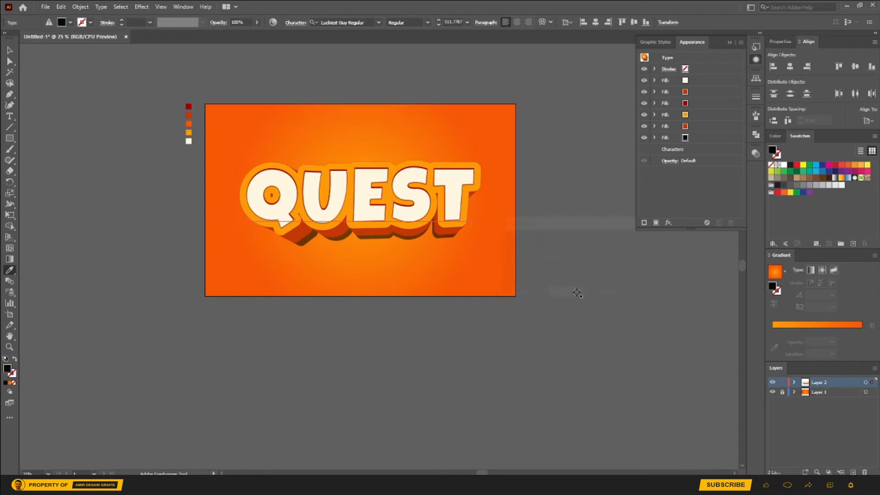
Step: Move the cream fill below the topmost dark orange fill in the appearance stack
left_click(10, 50)
left_click(717, 81)
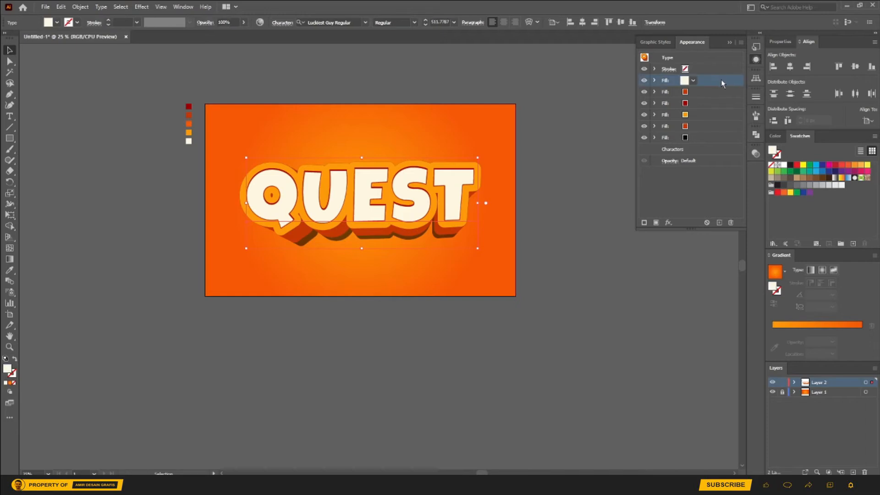
left_click_drag(723, 83, 718, 96)
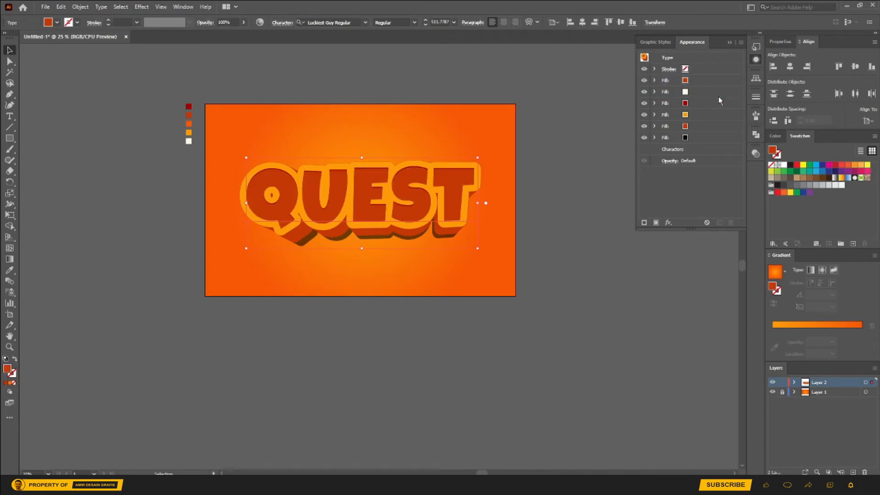
left_click(655, 91)
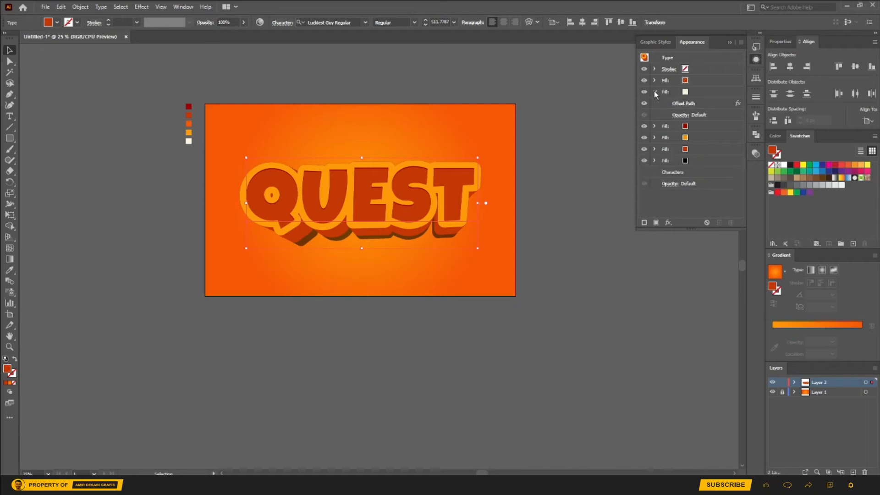
left_click(670, 223)
mouse_move(699, 274)
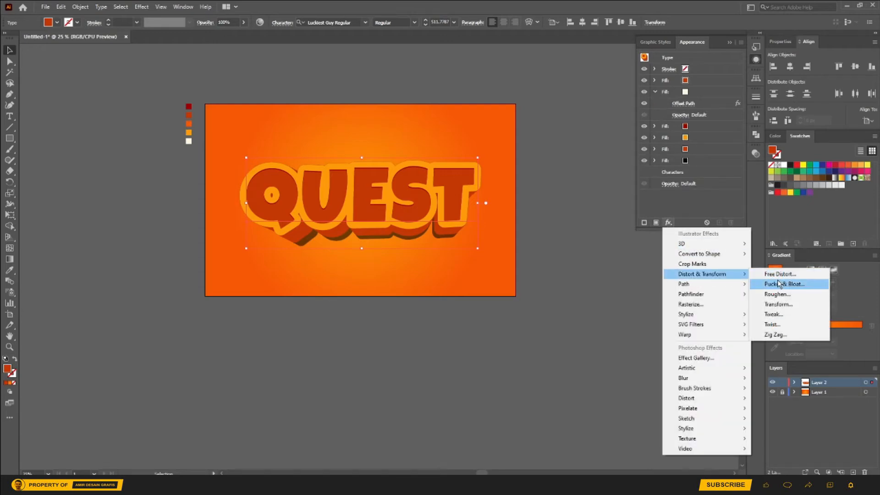
left_click(785, 305)
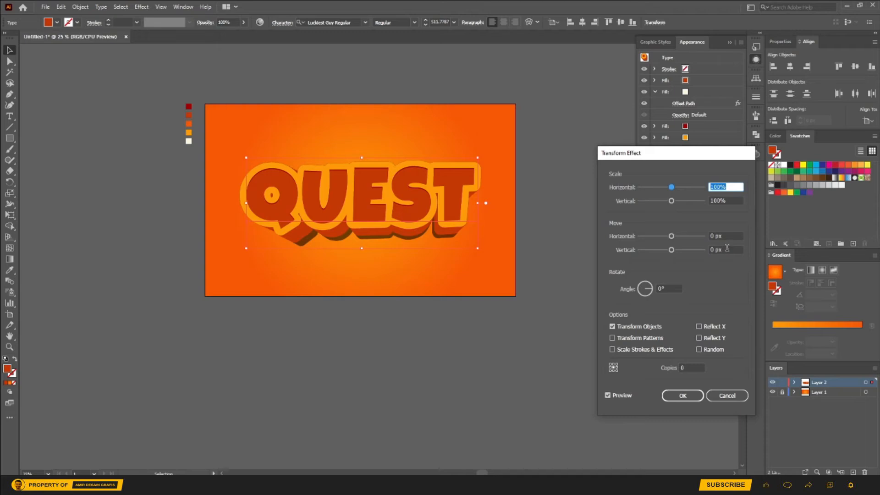
left_click(727, 247)
key("Up")
key("Up")
key("Up")
key("Up")
key("Up")
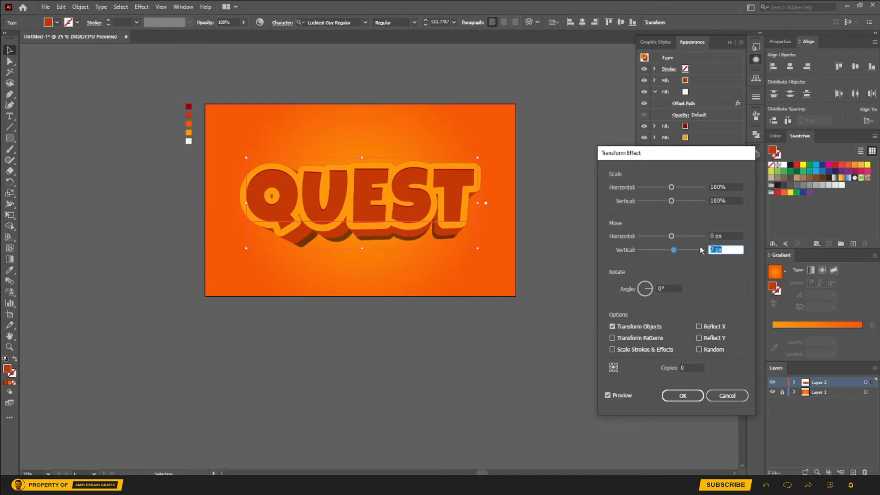
left_click(726, 395)
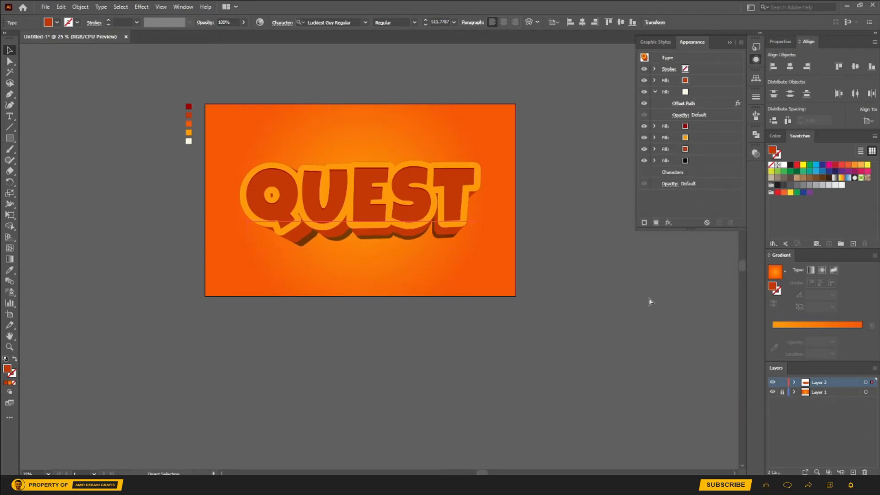
Step: Apply a Transform effect to the cream fill with a vertical move of 12 px
left_click(698, 94)
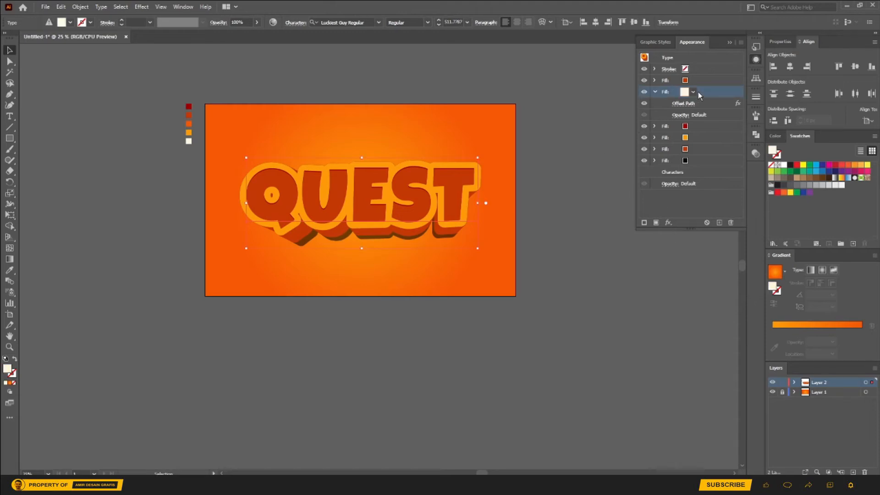
left_click(669, 224)
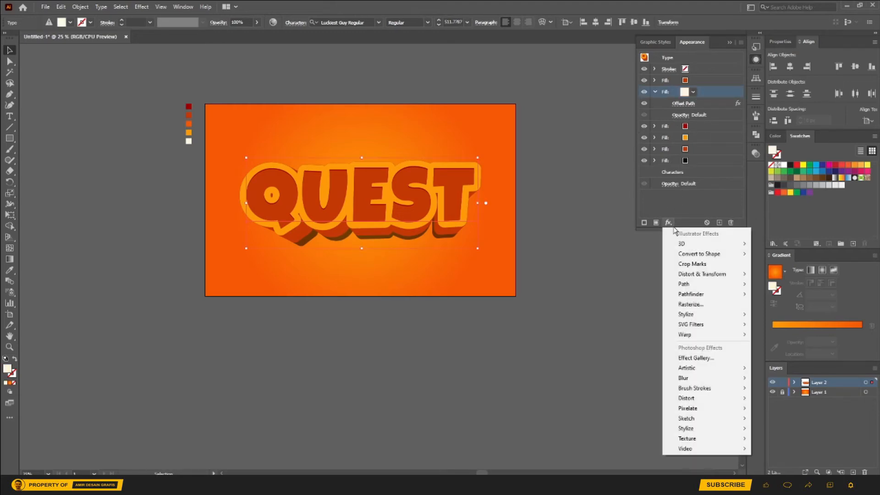
mouse_move(722, 274)
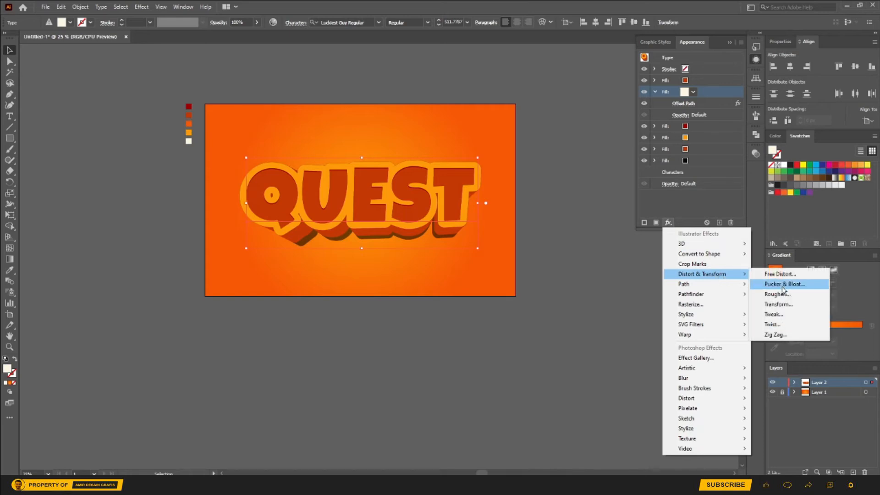
left_click(782, 304)
left_click_drag(671, 249, 675, 251)
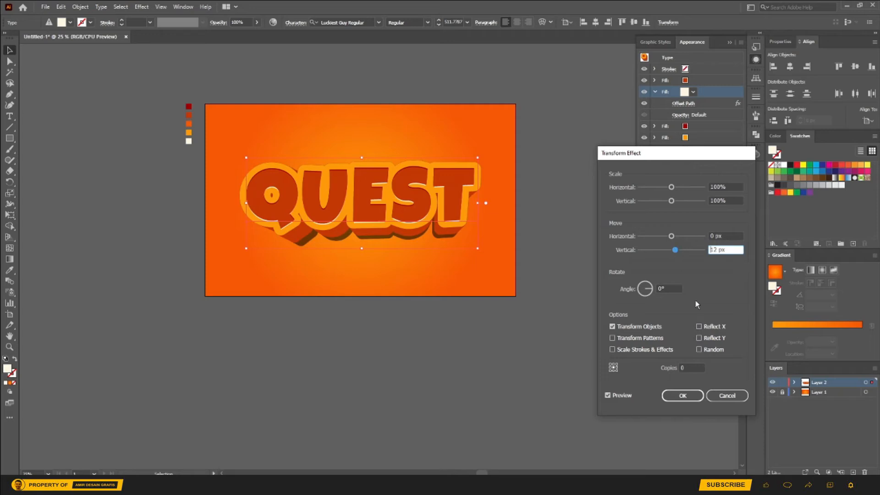
left_click(683, 395)
Step: Add an Outer Glow effect to the cream fill and set its blending mode to Overlay
scroll(481, 224, "up", 2)
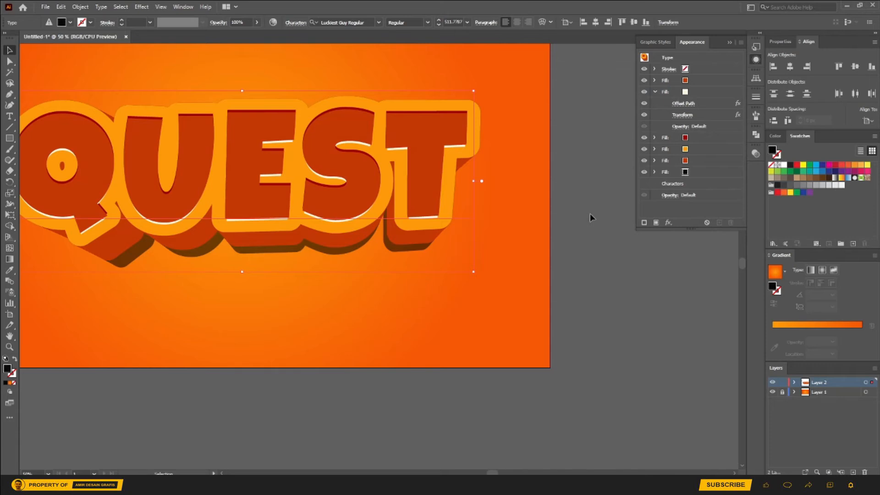
left_click(703, 94)
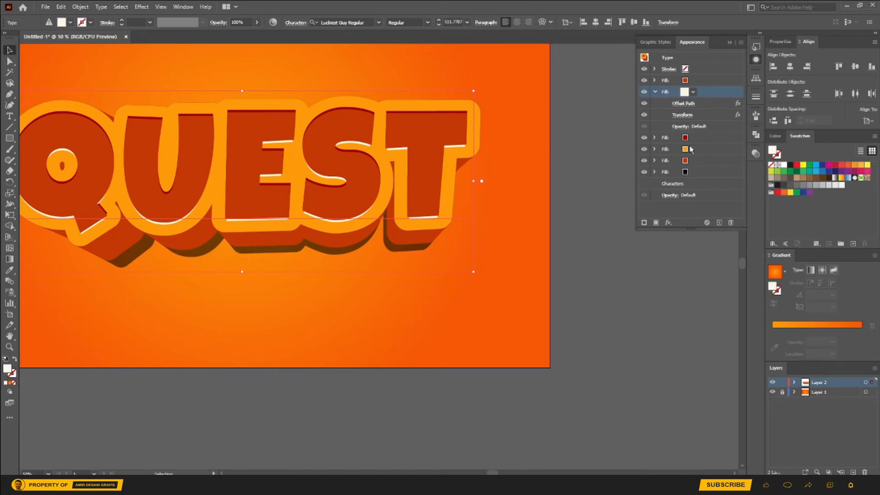
left_click(670, 224)
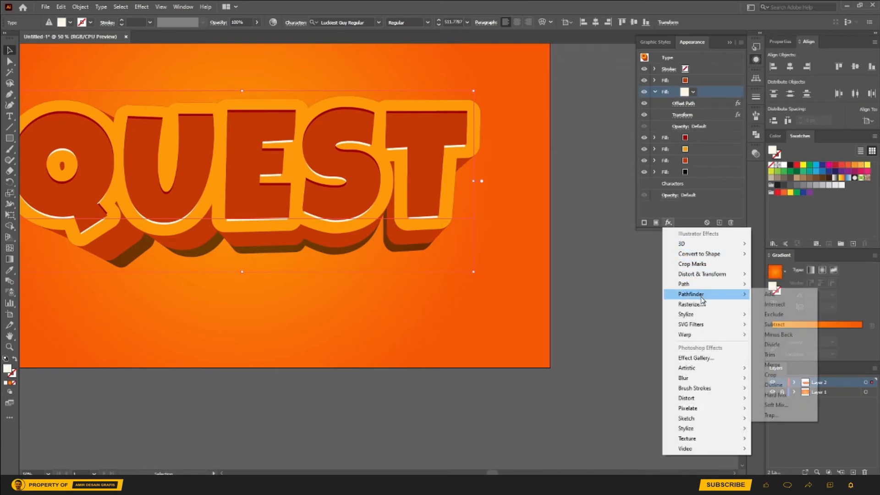
mouse_move(705, 314)
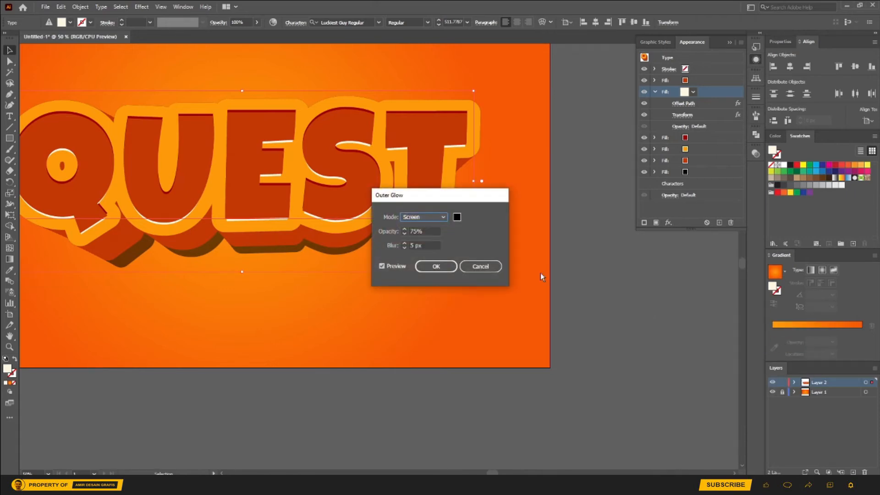
left_click(438, 219)
left_click(429, 260)
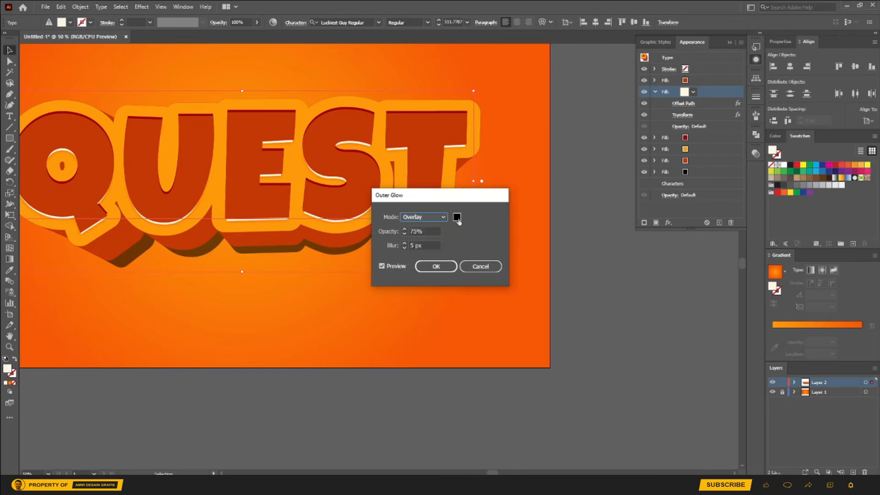
Step: Set the outer glow's color to the very dark brown 230700
left_click(456, 218)
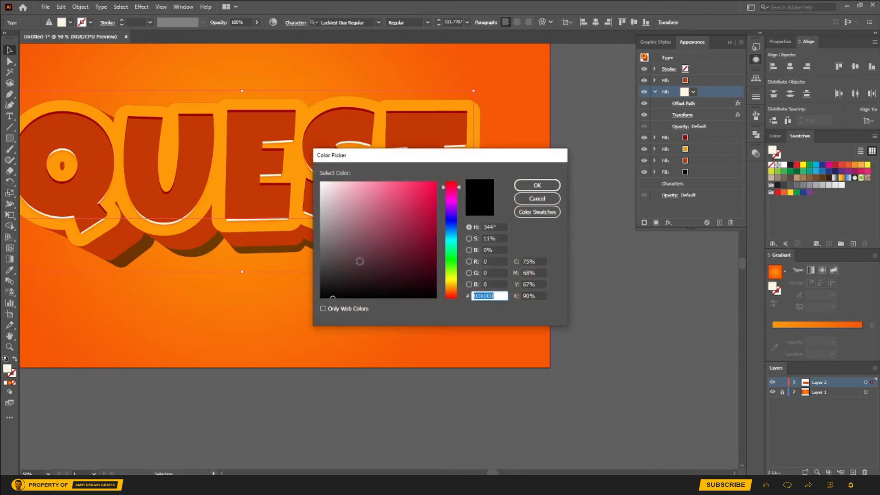
left_click(451, 295)
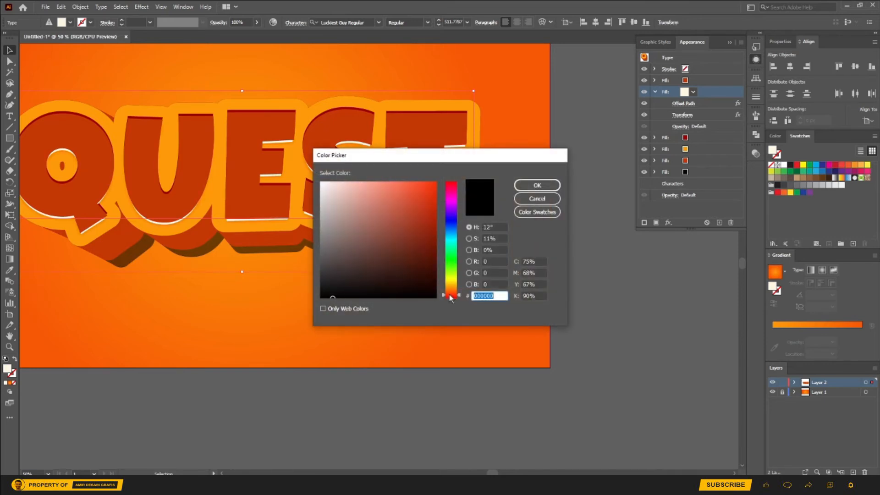
left_click_drag(422, 287, 438, 281)
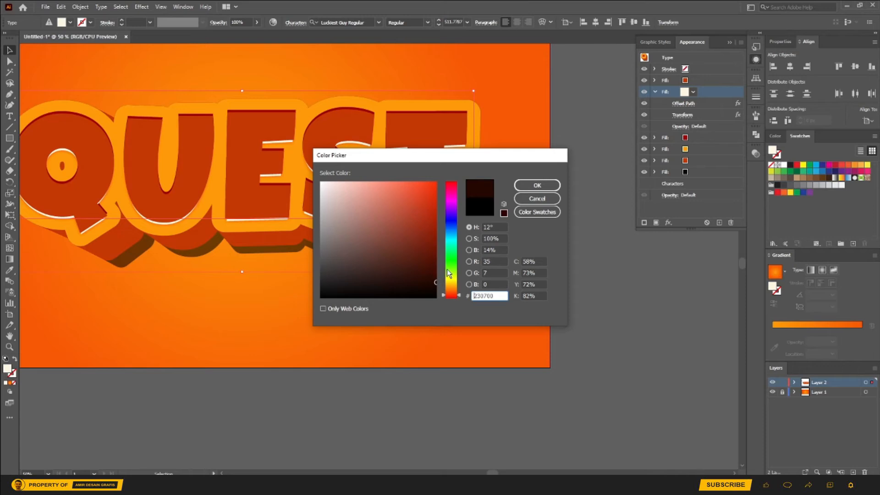
left_click(536, 185)
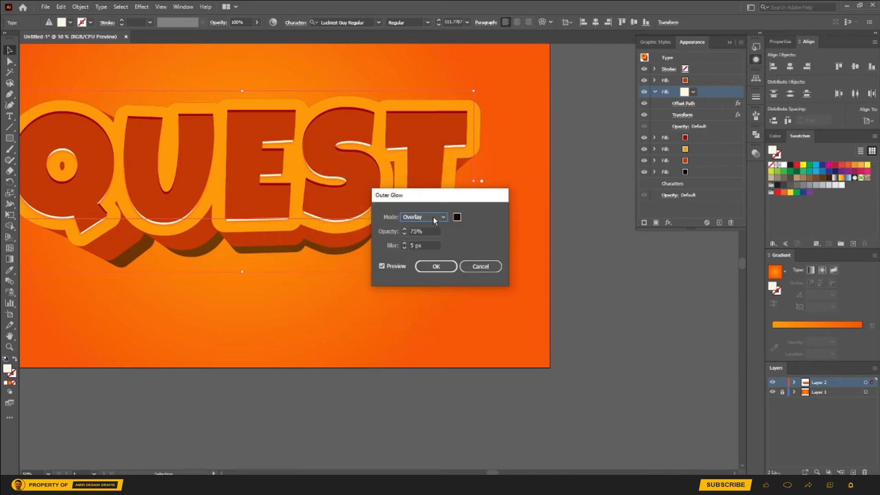
Step: Set the outer glow's blur to 8 px, deselect the text and collapse the cream fill's settings
left_click(412, 245)
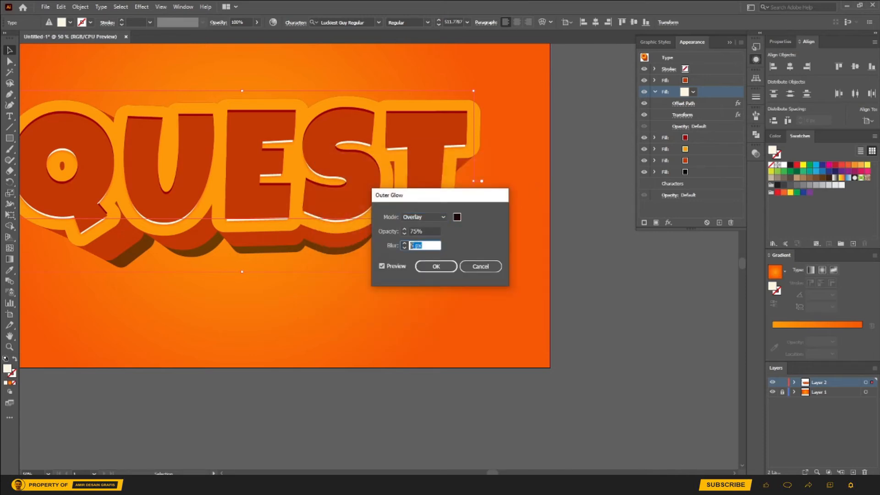
type("1")
left_click(435, 266)
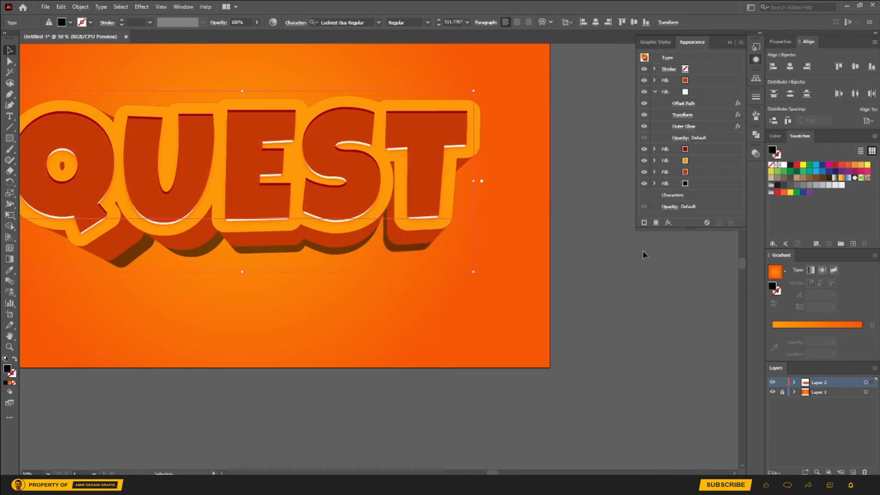
left_click(616, 268)
key("ctrl+0")
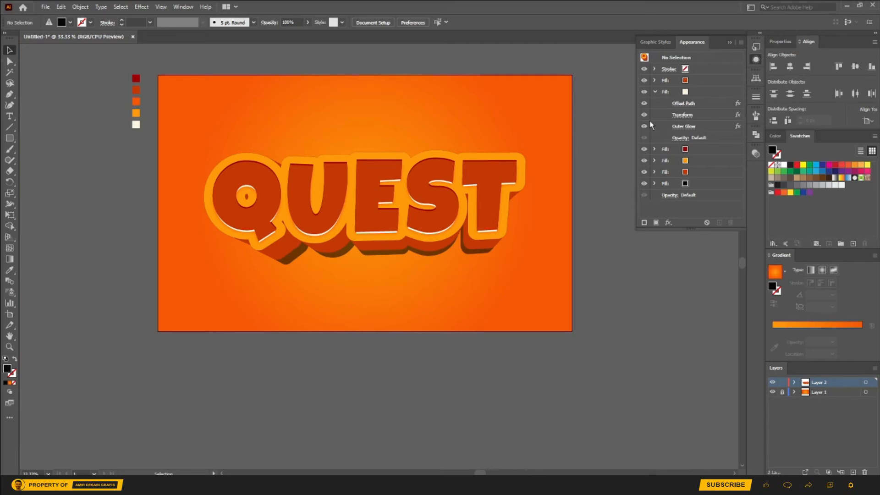
left_click(654, 92)
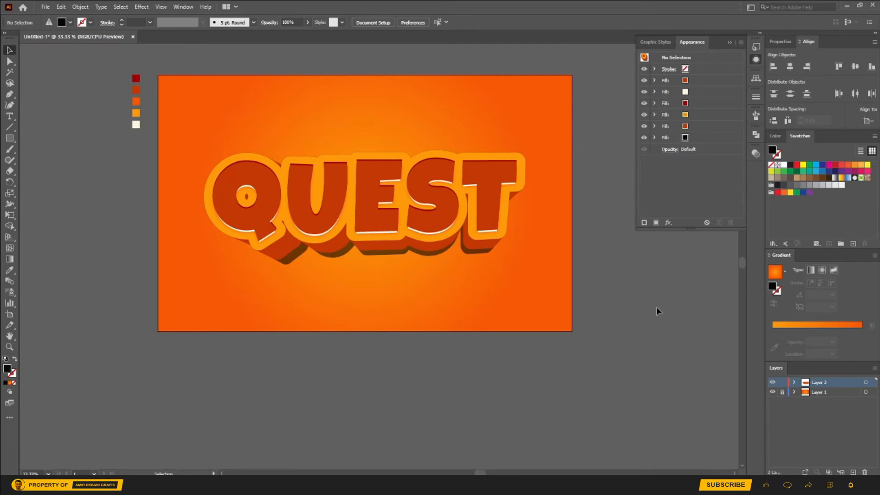
left_click(709, 115)
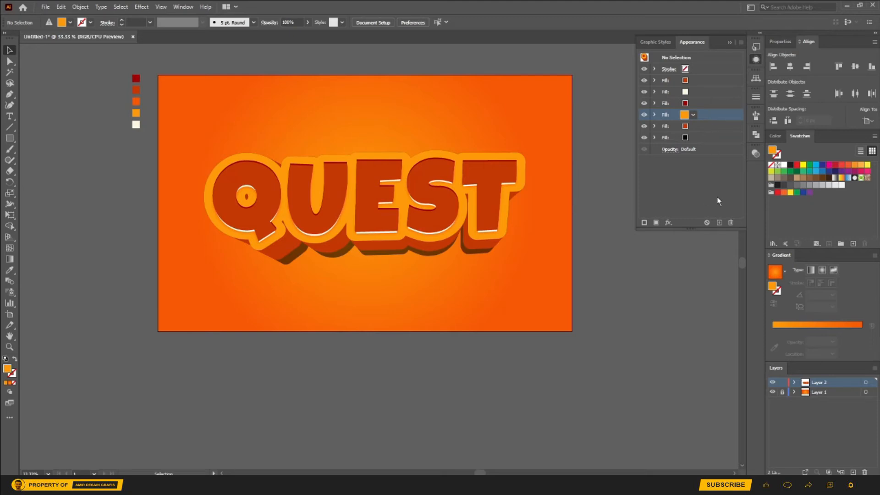
left_click(719, 223)
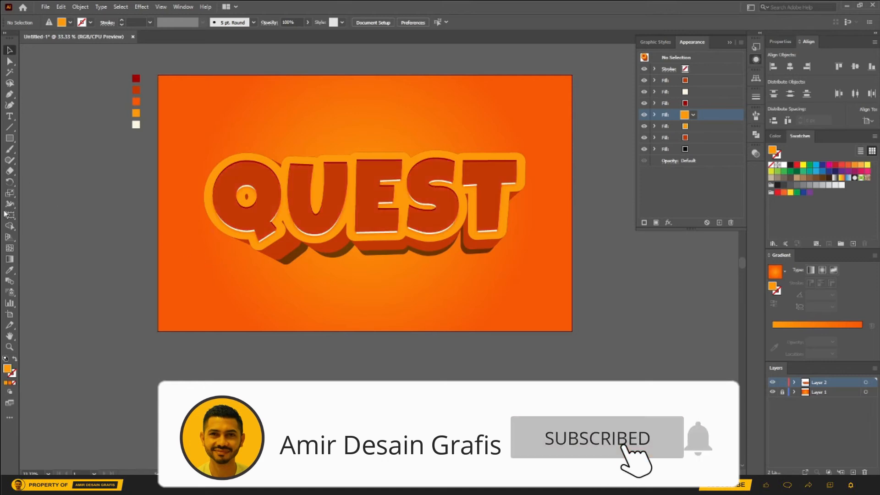
left_click(10, 270)
left_click(136, 124)
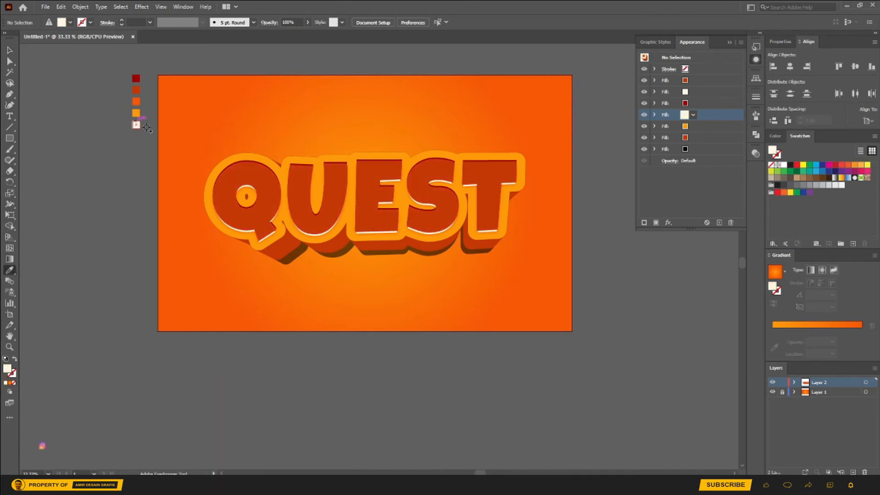
left_click(669, 222)
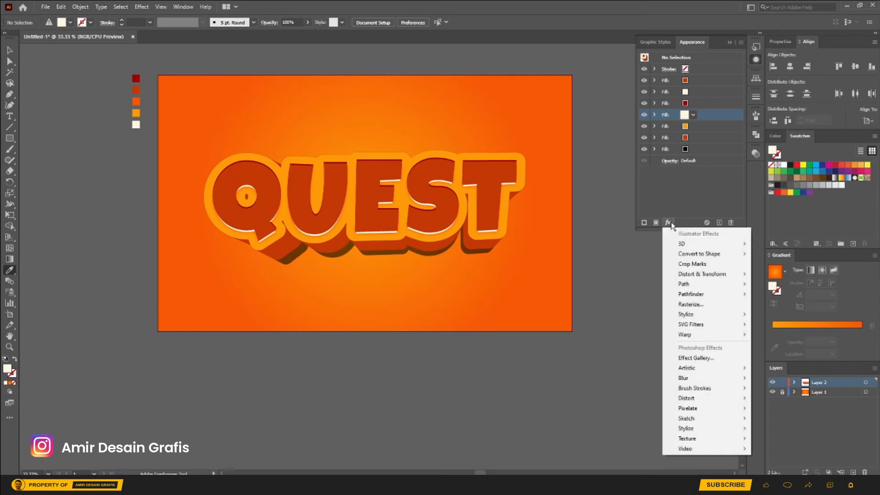
mouse_move(732, 277)
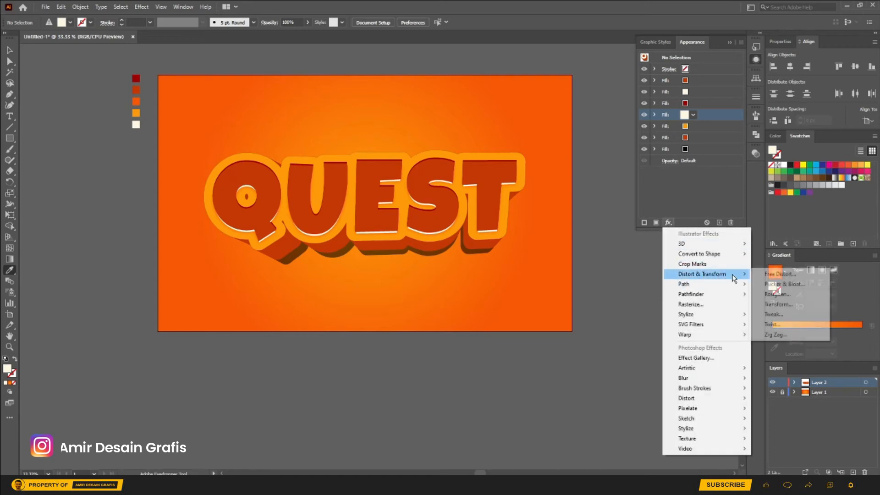
left_click(778, 304)
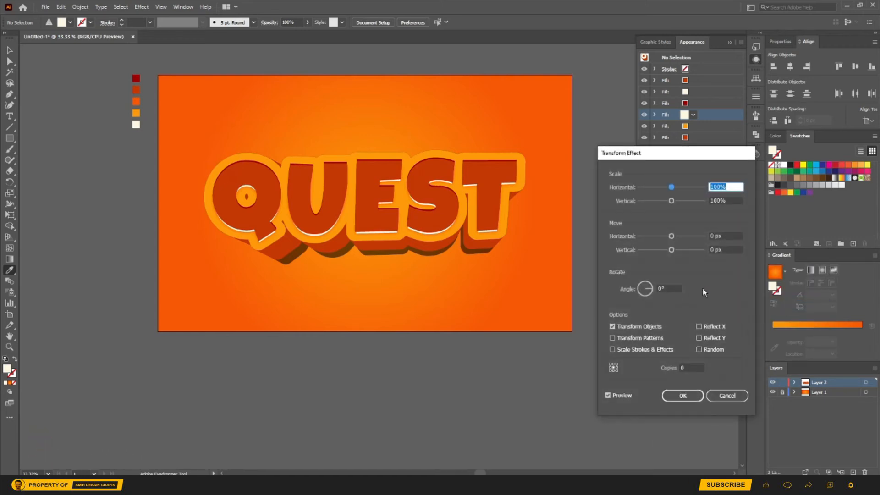
mouse_move(671, 250)
left_mouse_down()
mouse_move(689, 254)
mouse_move(665, 252)
left_mouse_up()
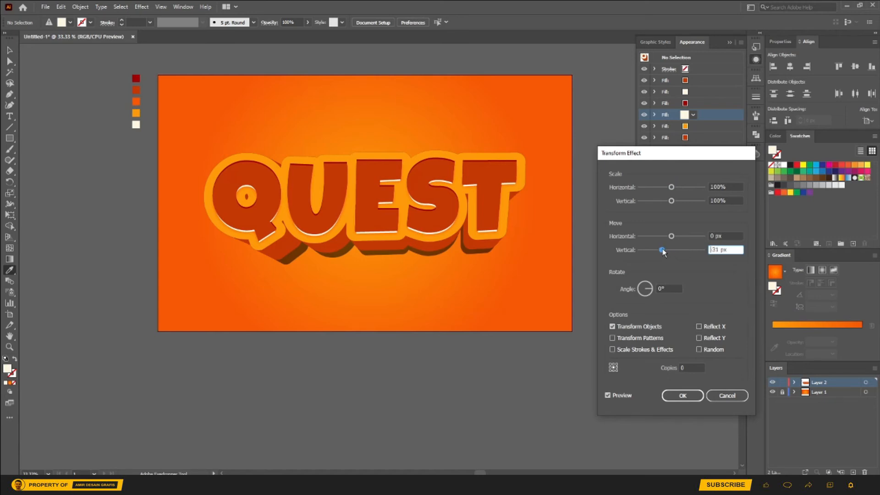
left_click(727, 395)
left_click(623, 348, "shift")
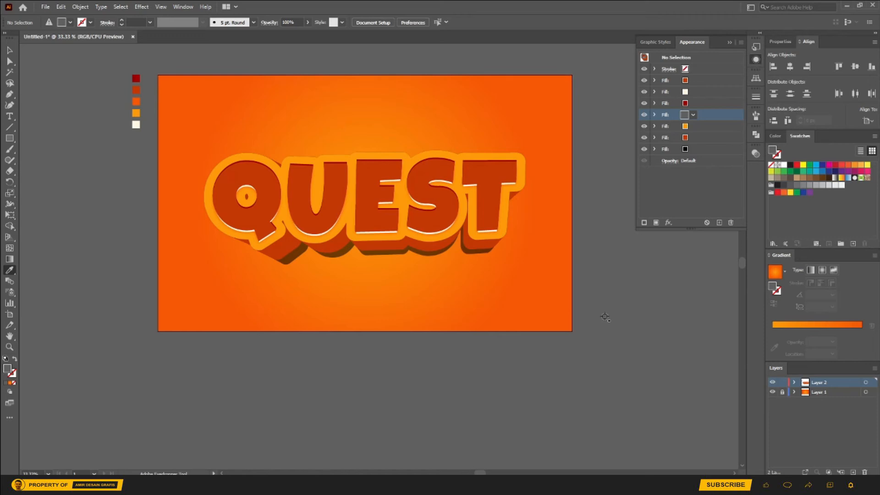
left_click(136, 125, "shift")
Step: Duplicate the orange fill of the QUEST text and recolor the lower copy with the cream palette color
key("v")
left_click(324, 173)
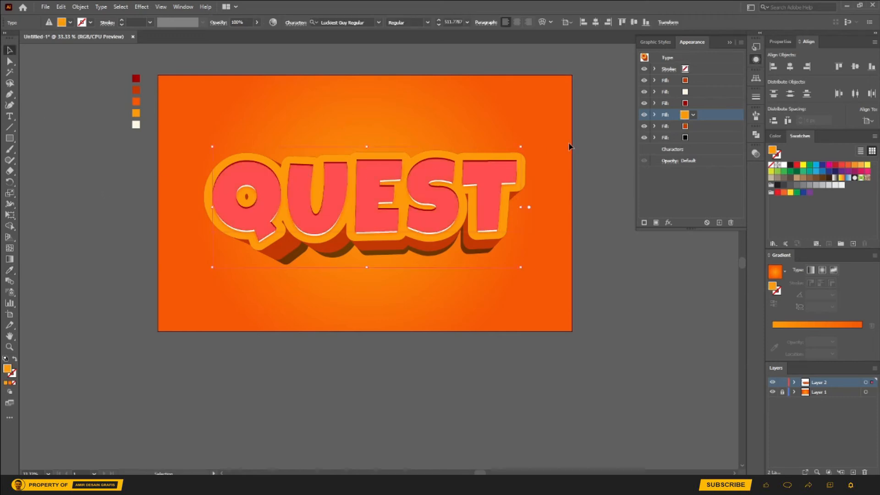
left_click(718, 223)
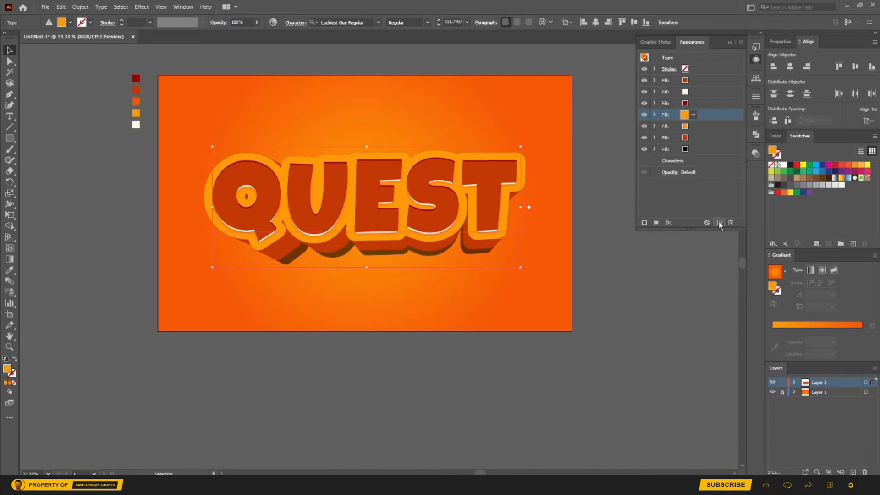
left_click(704, 127)
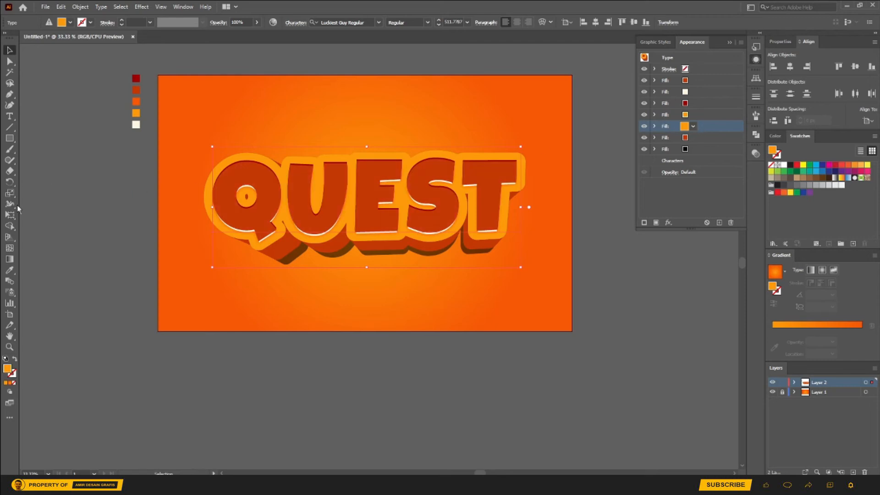
left_click(9, 270)
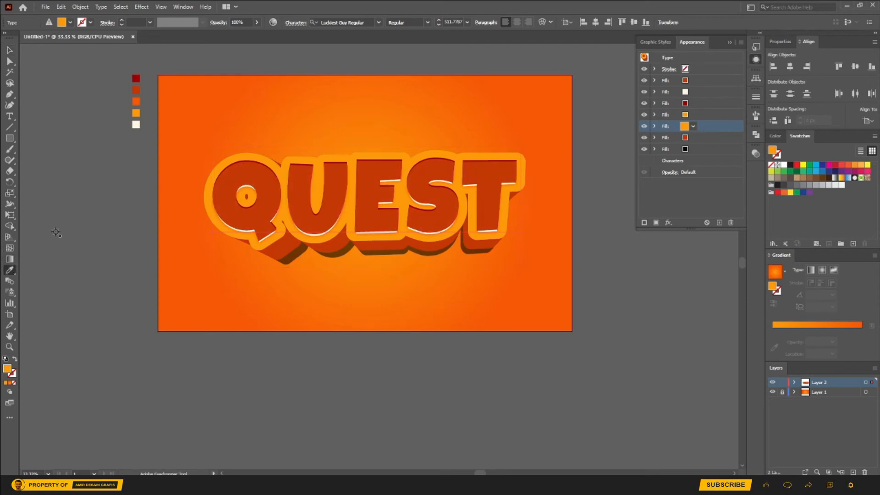
left_click(136, 124)
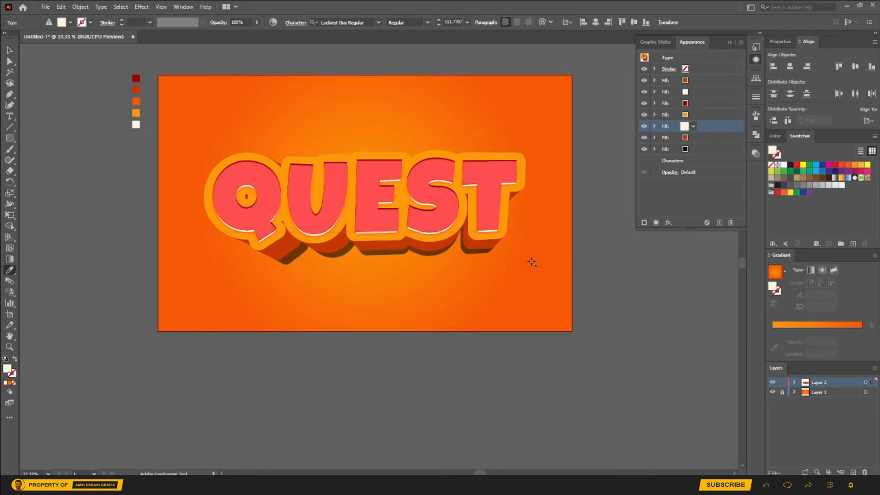
Step: Apply a Transform effect with a vertical move of -7 px to the new cream fill and deselect the text
left_click(655, 127)
left_click(668, 222)
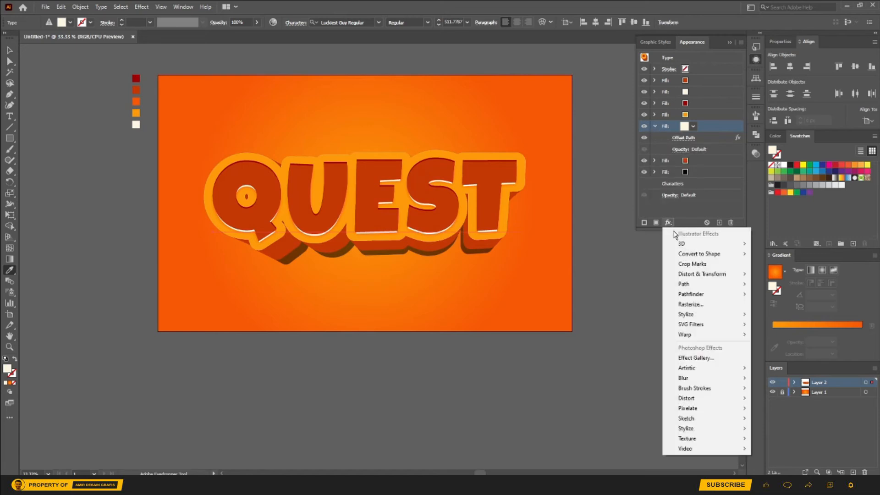
mouse_move(698, 273)
left_click(779, 305)
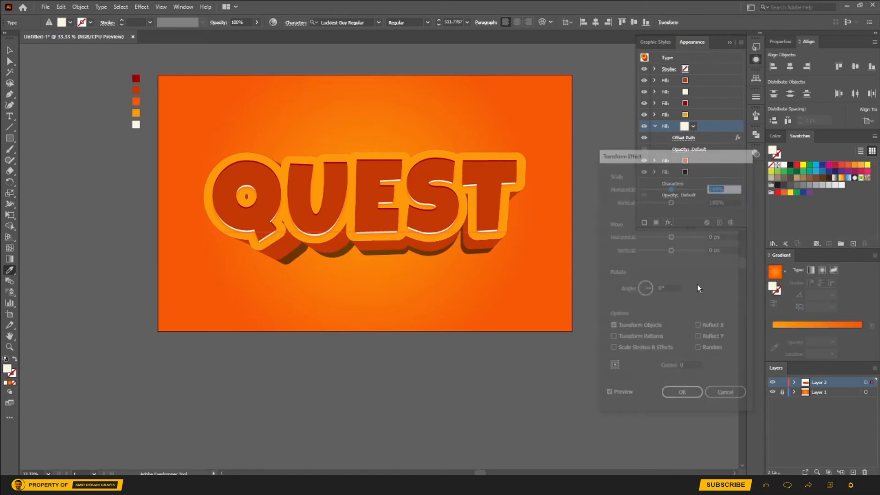
left_click_drag(670, 250, 669, 252)
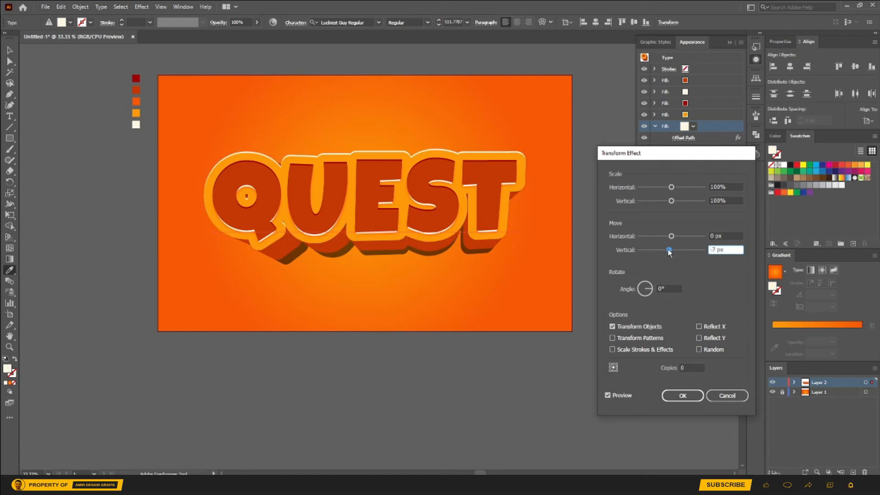
left_click(683, 396)
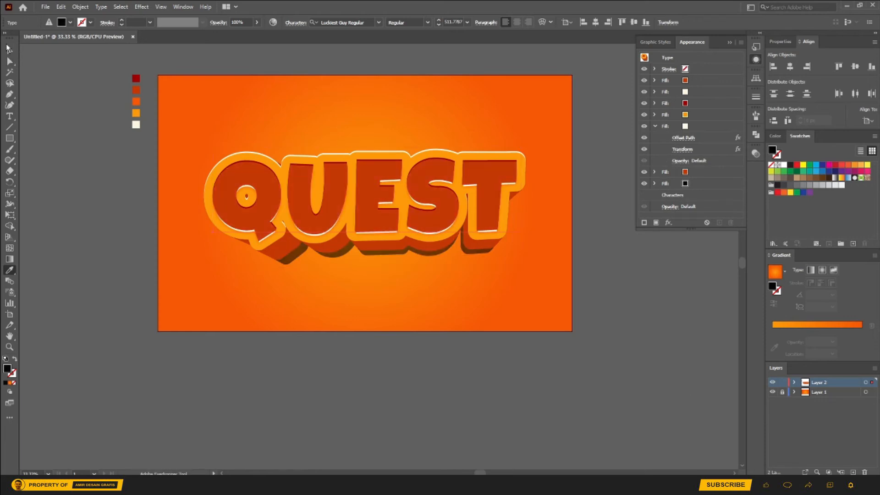
left_click(9, 50)
left_click(69, 100)
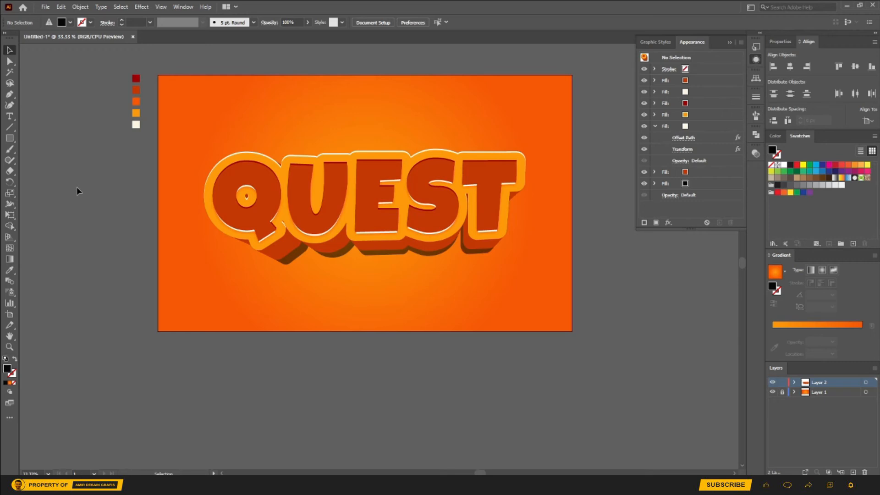
Step: Add an Inner Glow effect to the text's topmost fill and set the glow color to the dark brown 4C1200
left_click(444, 200)
left_click(706, 78)
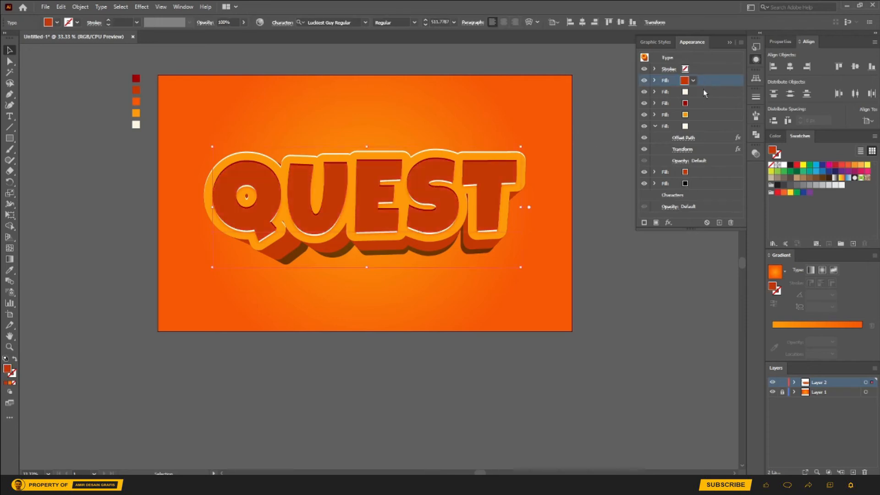
left_click(669, 222)
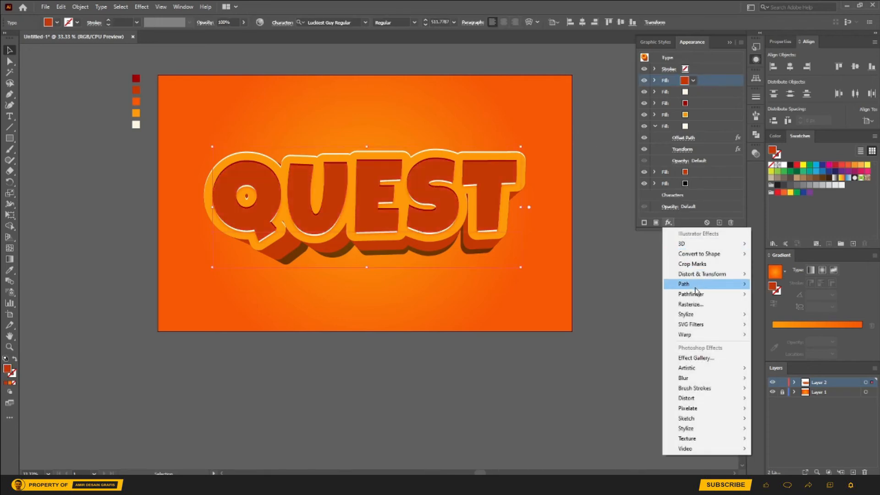
mouse_move(696, 294)
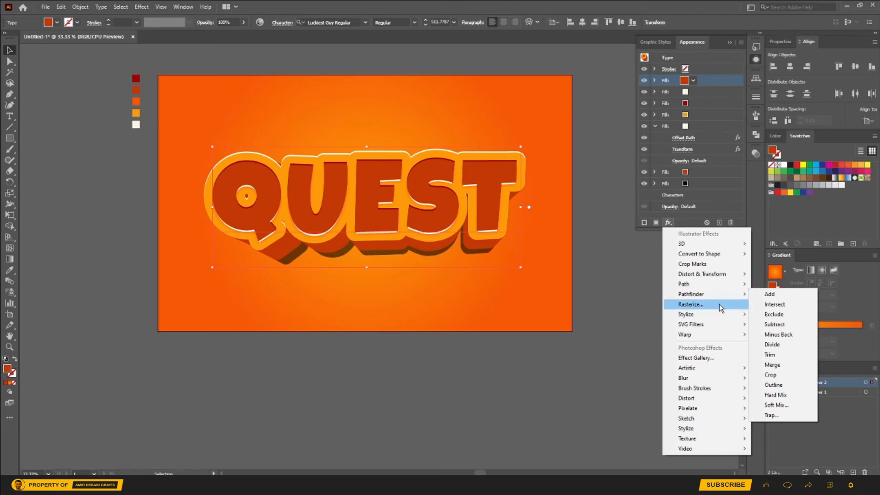
mouse_move(719, 315)
left_click(774, 336)
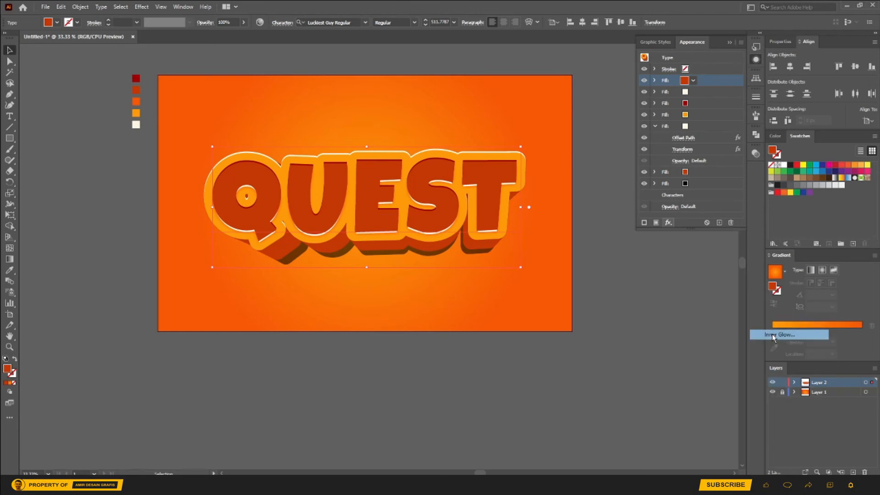
left_click(636, 290)
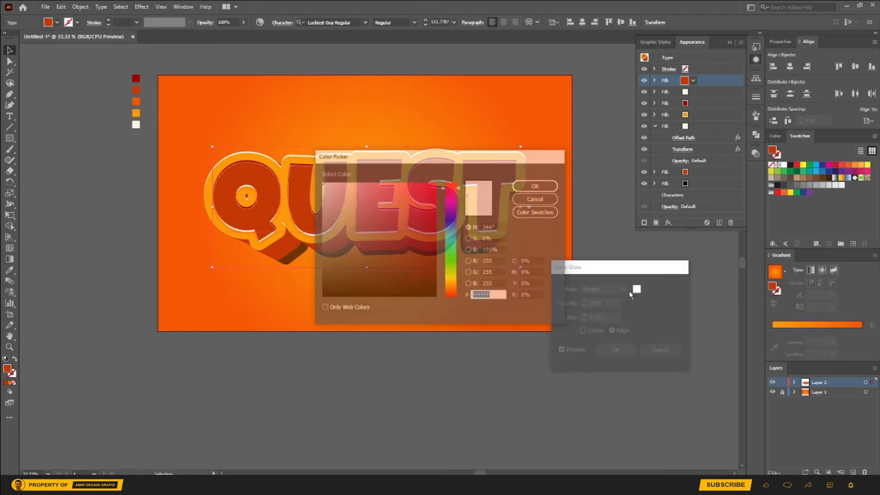
left_click(451, 294)
left_click(436, 263)
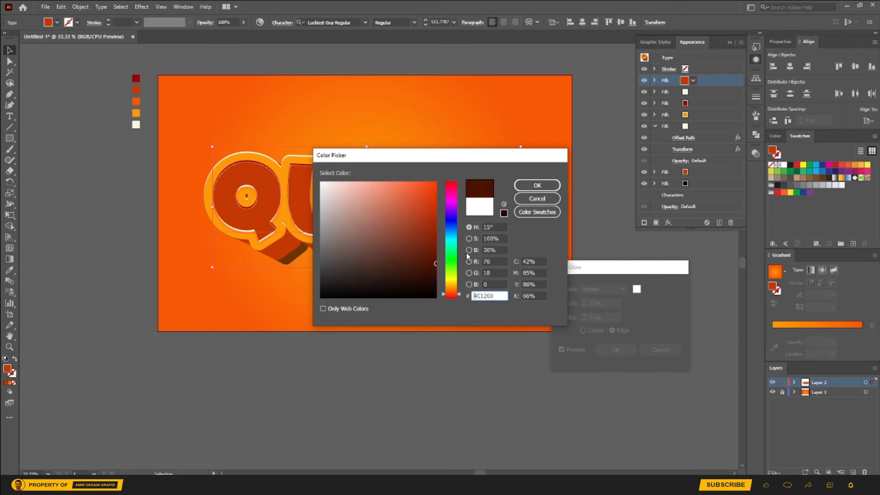
left_click(544, 186)
Step: Set the inner glow's blur to 8 px and its blending mode to Soft Light, and deselect the text
left_click(591, 290)
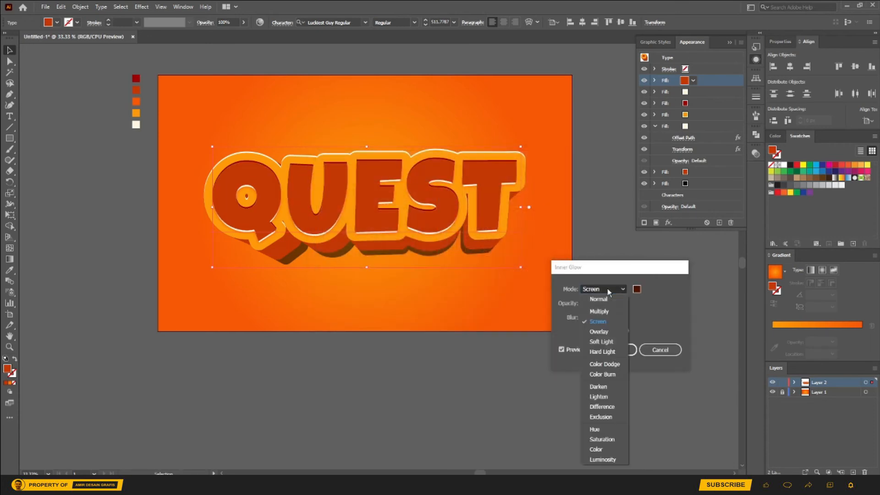
left_click(605, 336)
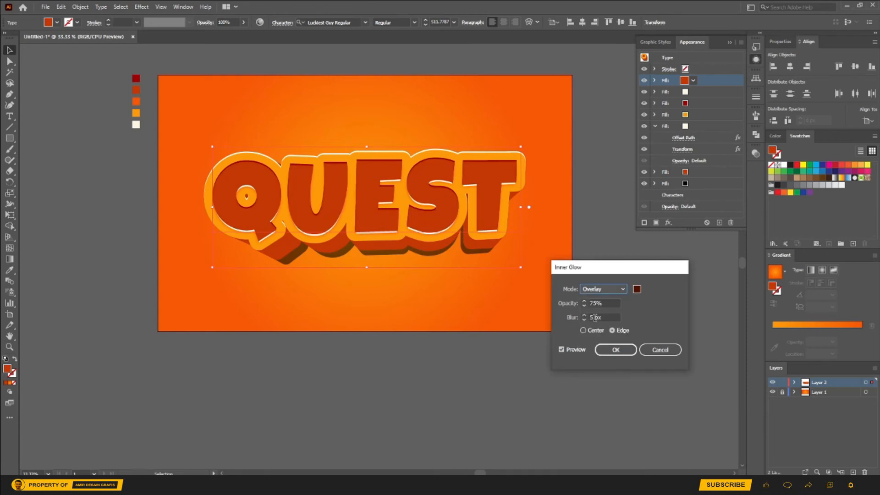
left_click(604, 317)
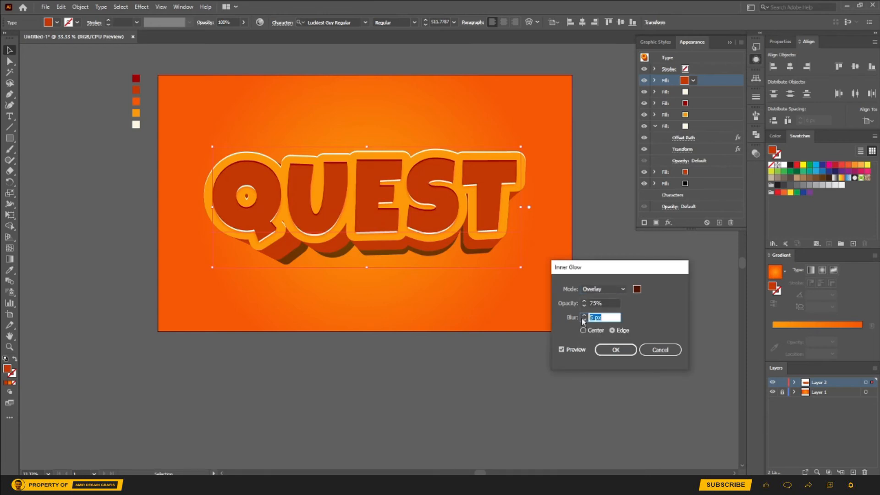
type("8")
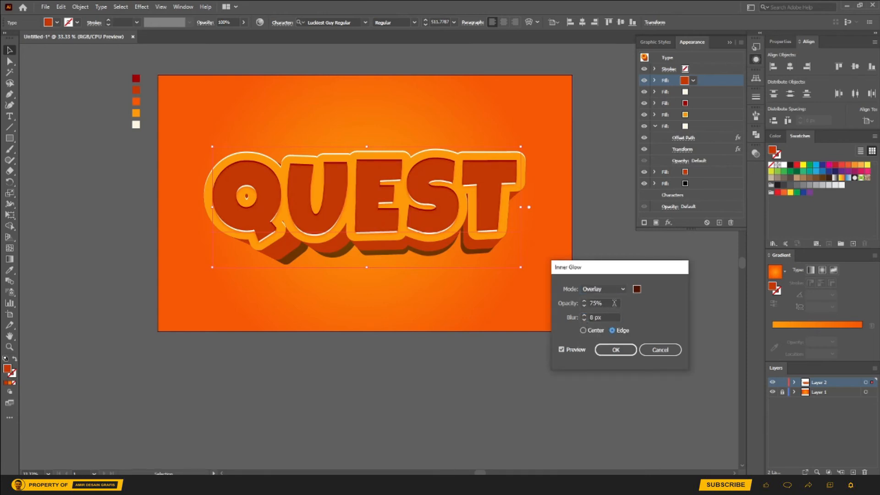
left_click(617, 288)
left_click(612, 289)
left_click(612, 289)
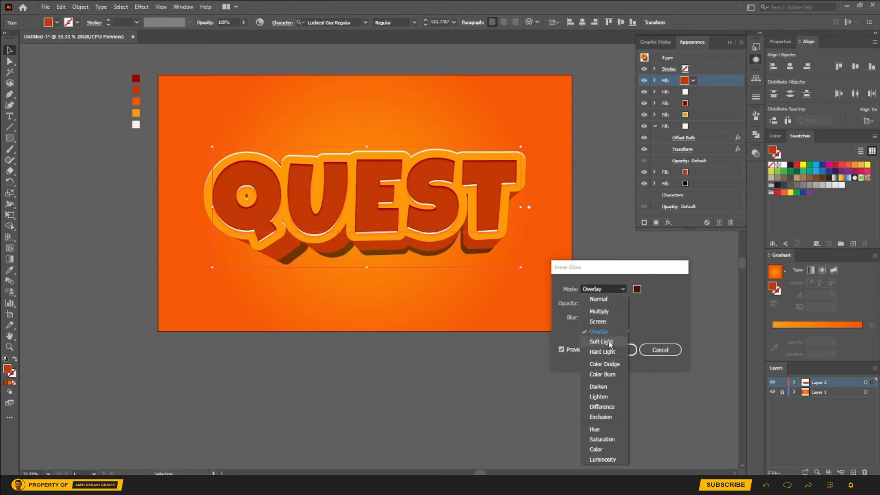
left_click(609, 342)
left_click(615, 350)
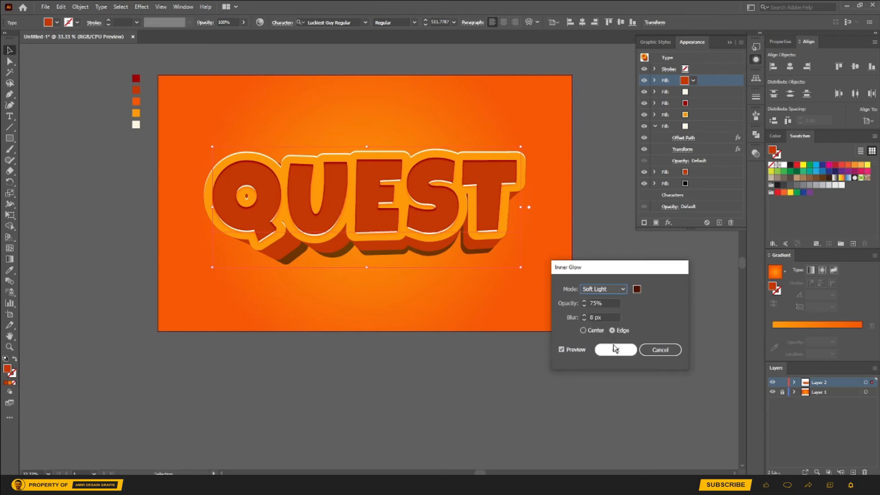
left_click(631, 323)
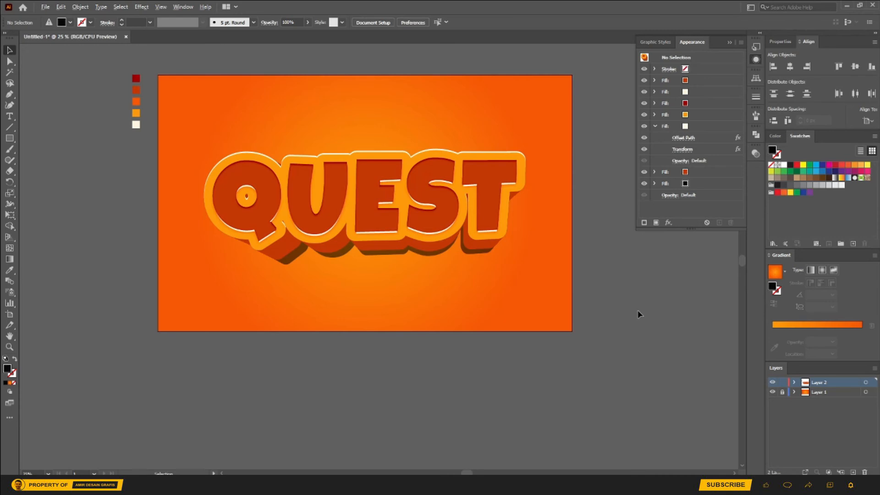
Step: Draw a small black leaf-like shape about 79 px wide with the Pen tool, beside the artboard below the color swatches
scroll(639, 313, "down", 1)
scroll(669, 305, "up", 1)
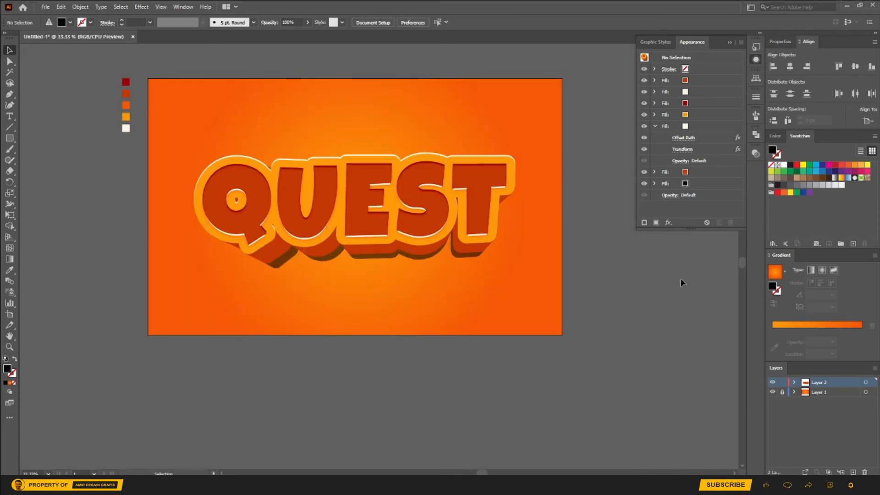
left_click(10, 96)
left_click(93, 182)
left_click_drag(100, 180, 107, 178)
left_click(108, 185)
left_click(100, 186)
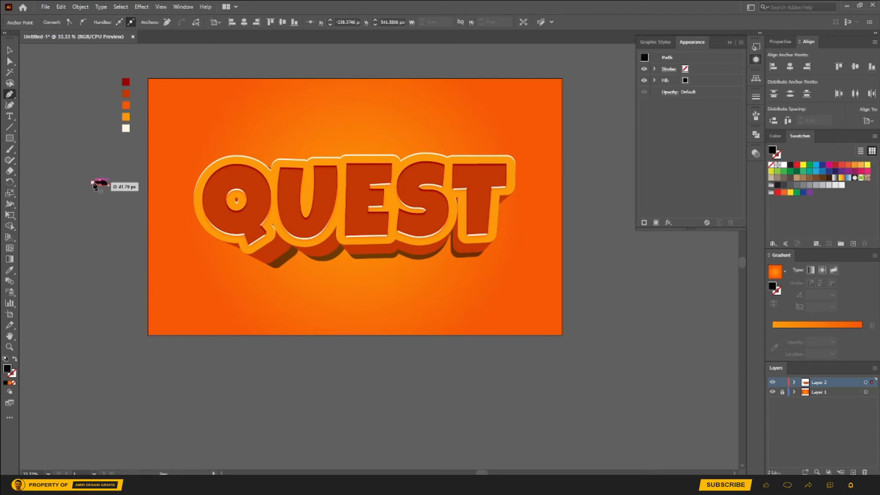
left_click(93, 183)
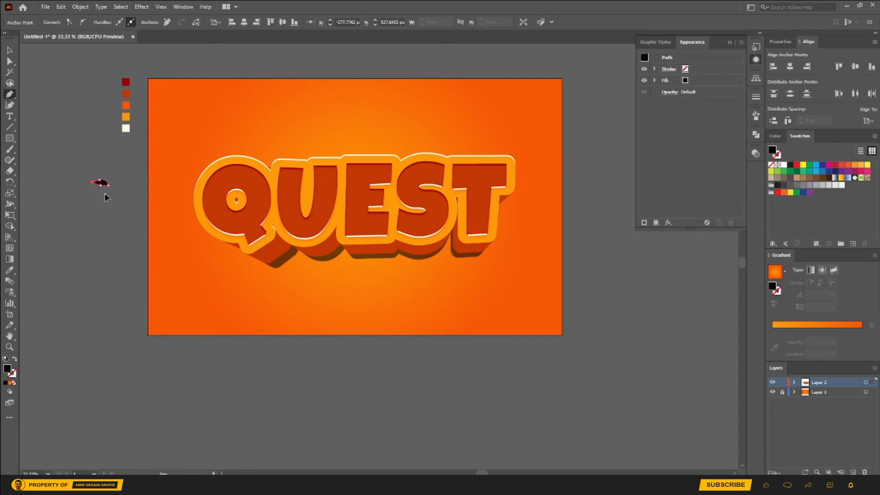
Step: Draw a hook-shaped black path under the leaf shape and an arched one about 146 px wide below it
mouse_move(97, 201)
left_mouse_down()
mouse_move(110, 215)
mouse_move(110, 193)
mouse_move(94, 192)
left_mouse_up()
left_click(69, 235)
left_click_drag(88, 229, 77, 240)
left_click(98, 240)
left_click(69, 235)
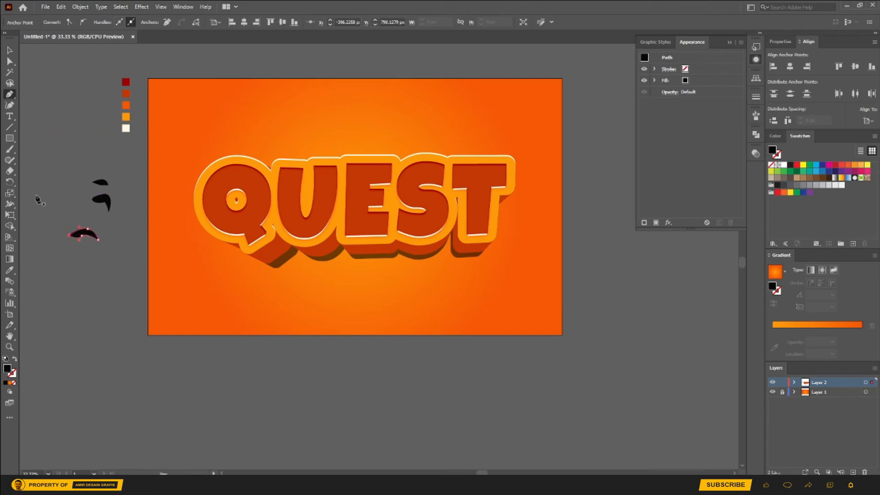
Step: Draw a wavy black shape about 112 px wide beside the hook shape and deselect it
left_click(63, 194)
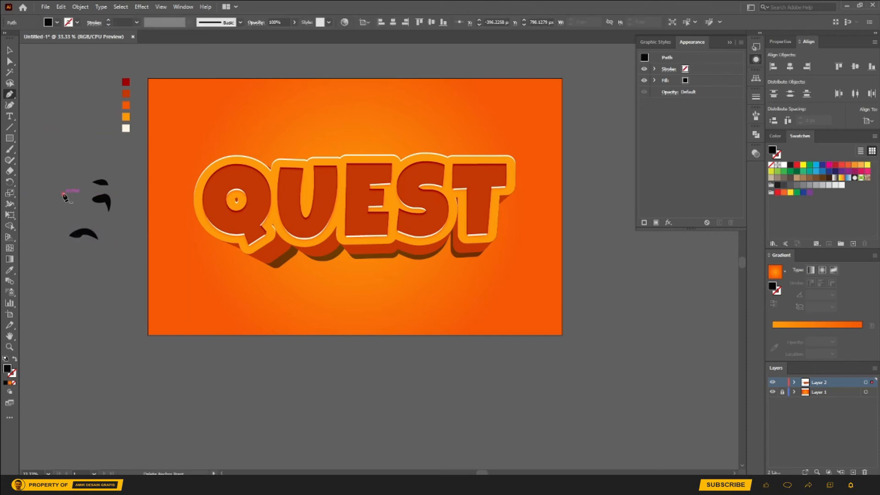
left_click(53, 194)
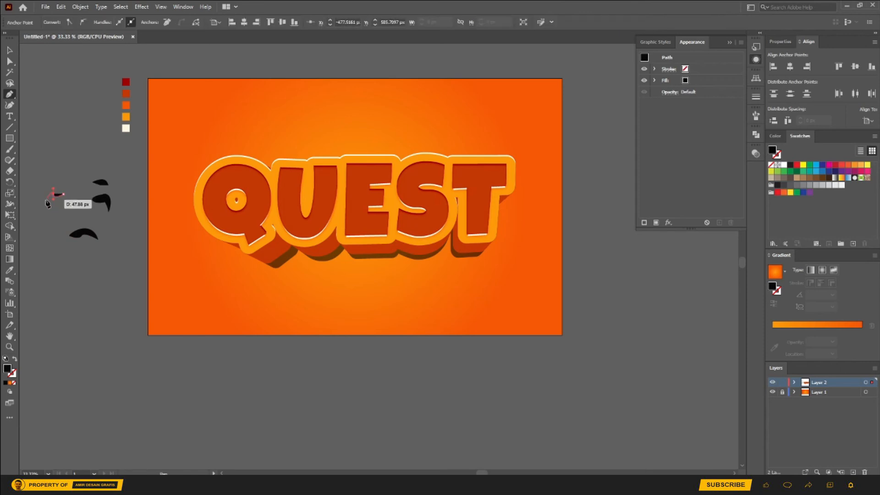
mouse_move(58, 201)
left_mouse_down()
mouse_move(77, 206)
mouse_move(53, 198)
left_mouse_up()
left_click(76, 201, "alt")
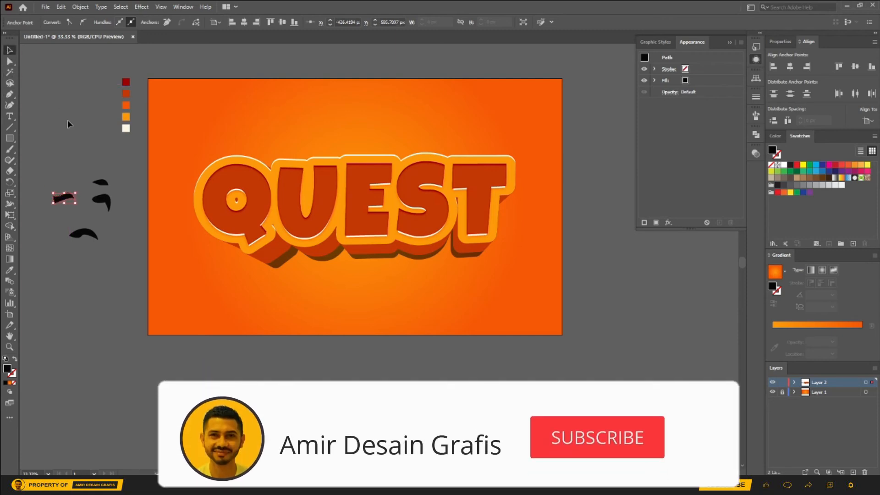
left_click(59, 171)
Step: Place the leaf, hook, arch and wavy shapes over the Q's upper-left, left, bottom and right edges respectively
scroll(59, 171, "up", 2, "alt")
left_click_drag(93, 292, 88, 266)
left_click_drag(164, 234, 173, 245)
left_click_drag(148, 195, 145, 180)
left_click_drag(172, 248, 360, 239)
left_click_drag(138, 176, 392, 164)
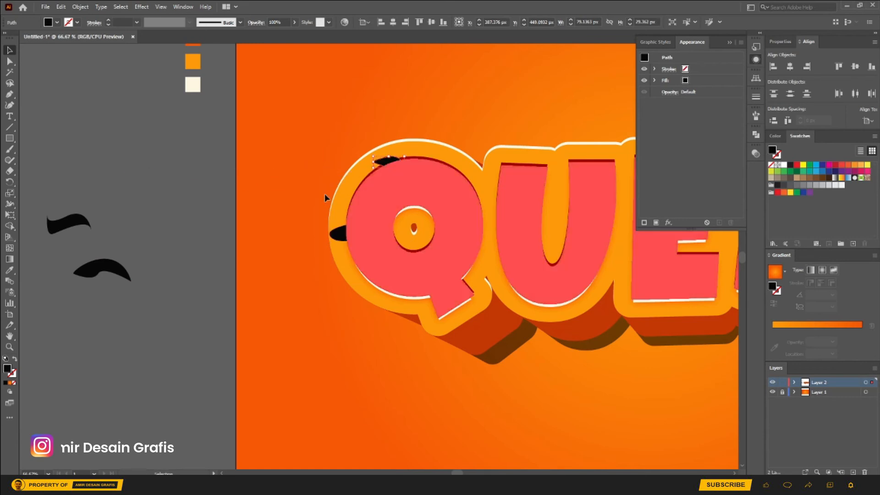
left_click_drag(117, 270, 433, 293)
left_click_drag(83, 224, 488, 243)
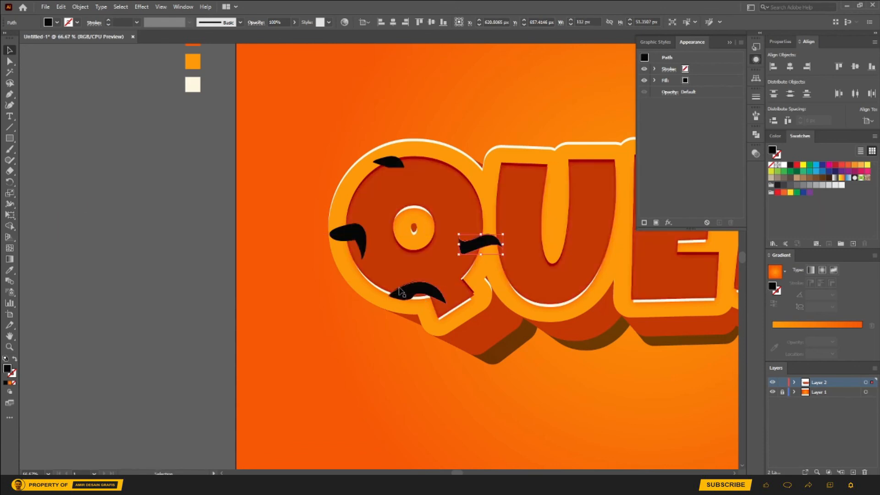
Step: Place an upside-down copy of the arch shape across the upper gap between Q and U, and reselect the original arch
left_click_drag(427, 289, 490, 193)
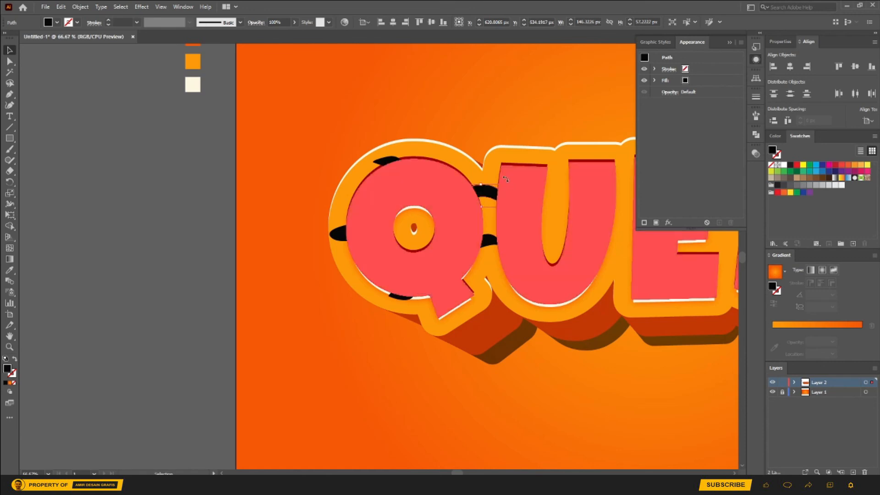
left_click(117, 234)
scroll(137, 241, "down", 2)
left_click_drag(272, 264, 274, 264)
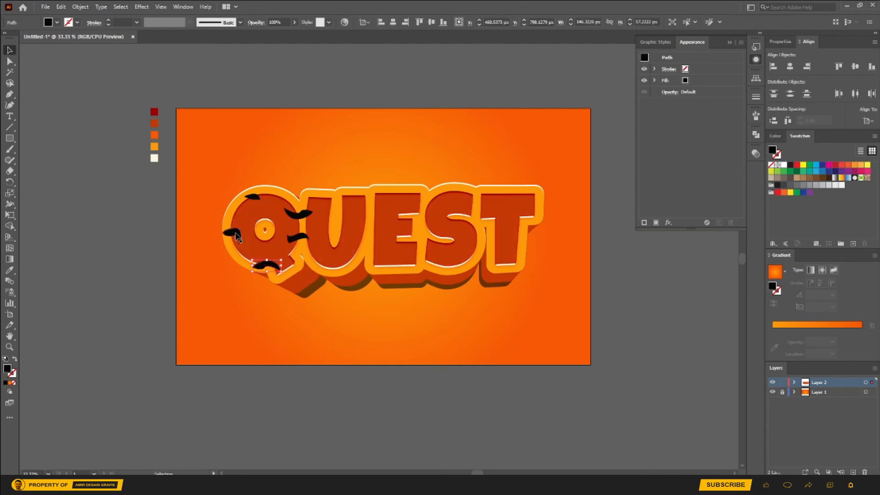
Step: Group the five black curved shapes over the Q and move them onto the empty canvas beside the artboard
left_click(233, 235, "shift")
left_click(301, 237, "shift")
left_click(299, 212, "shift")
left_click(254, 198, "shift")
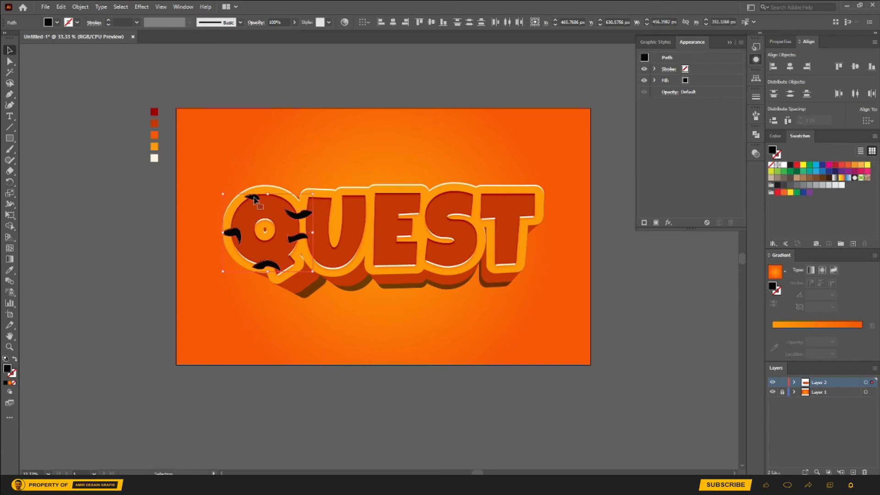
key("ctrl+g")
left_click_drag(302, 217, 135, 236)
left_click(63, 199)
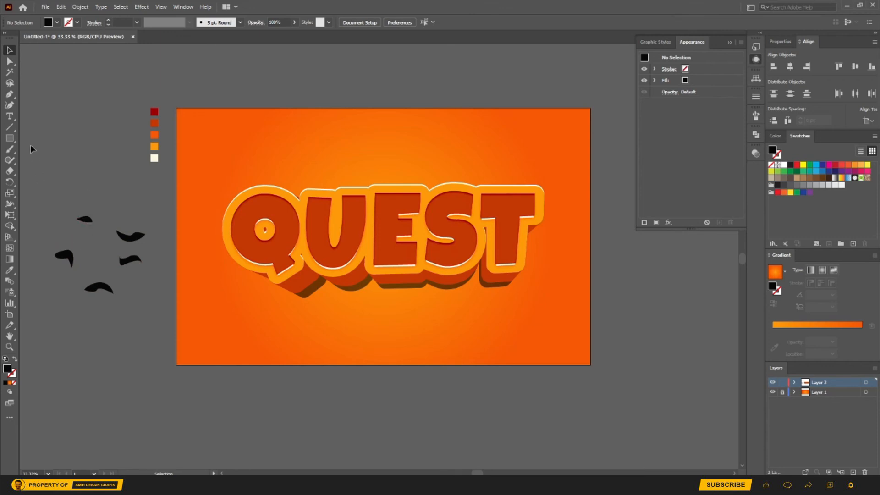
Step: Draw a small roundish black shape about 52 px wide in the middle of the five curved shapes
left_click(9, 105)
left_click(92, 241)
left_click(91, 246)
left_click(95, 248)
left_click(100, 242)
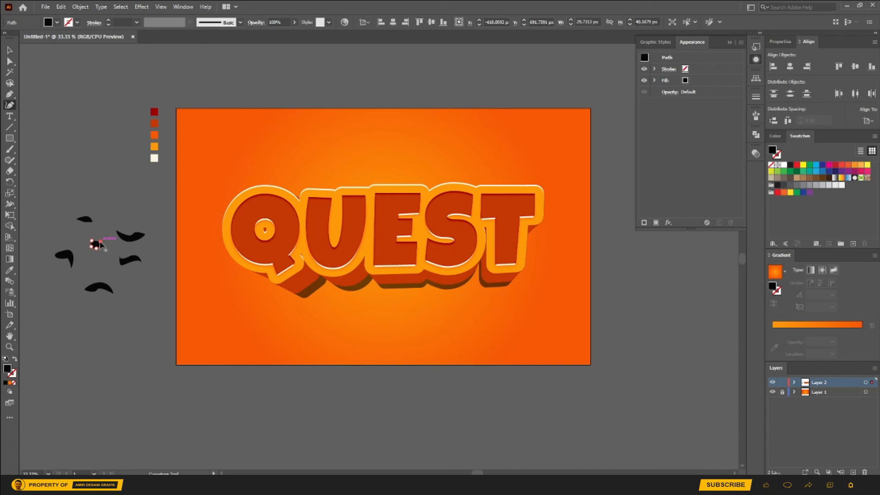
left_click(91, 240)
left_click(10, 50)
left_click_drag(94, 249, 94, 257)
Step: Reshape the small round shape by pulling its lower edge upward, and deselect it
scroll(94, 258, "up", 2)
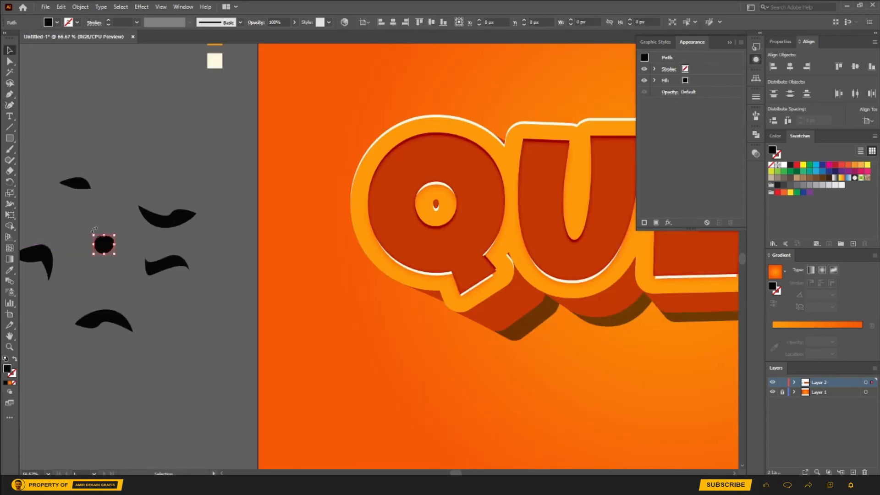
left_click(11, 61)
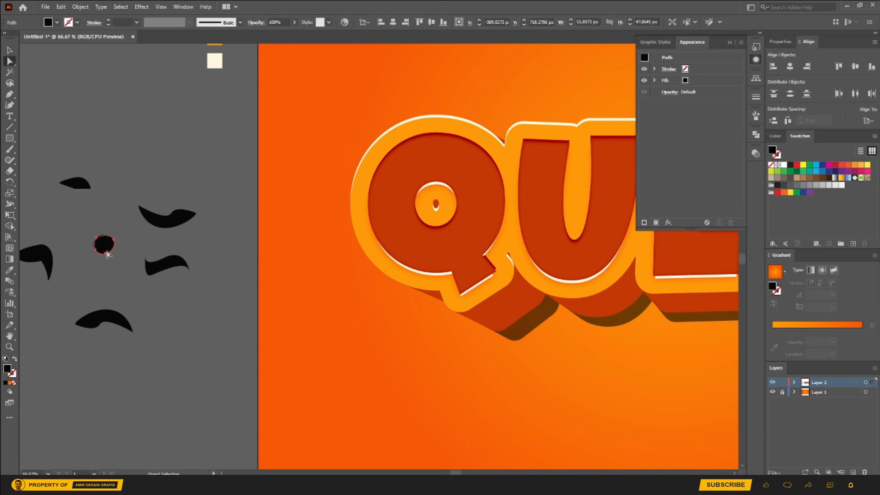
mouse_move(106, 253)
left_mouse_down()
mouse_move(106, 236)
mouse_move(107, 246)
left_mouse_up()
left_click(10, 50)
left_click(121, 198)
Step: Group all six black curved shapes beside the artboard
scroll(206, 189, "down", 2)
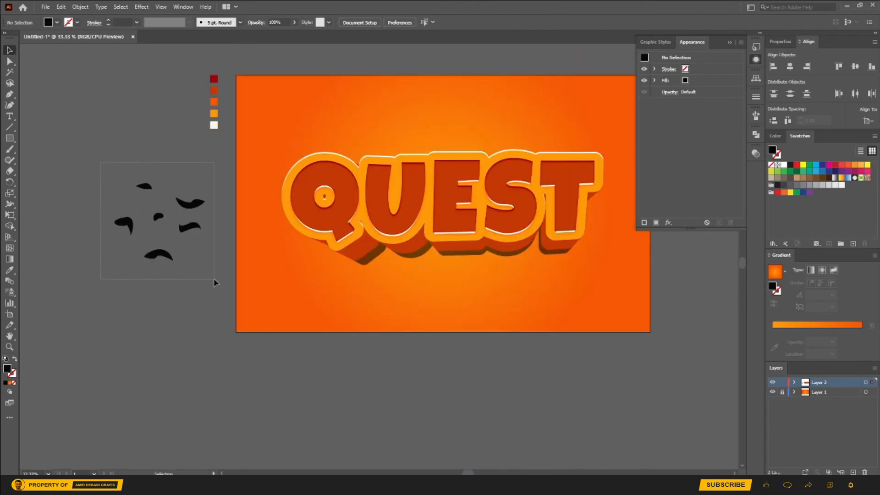
left_click_drag(214, 279, 215, 274)
key("a")
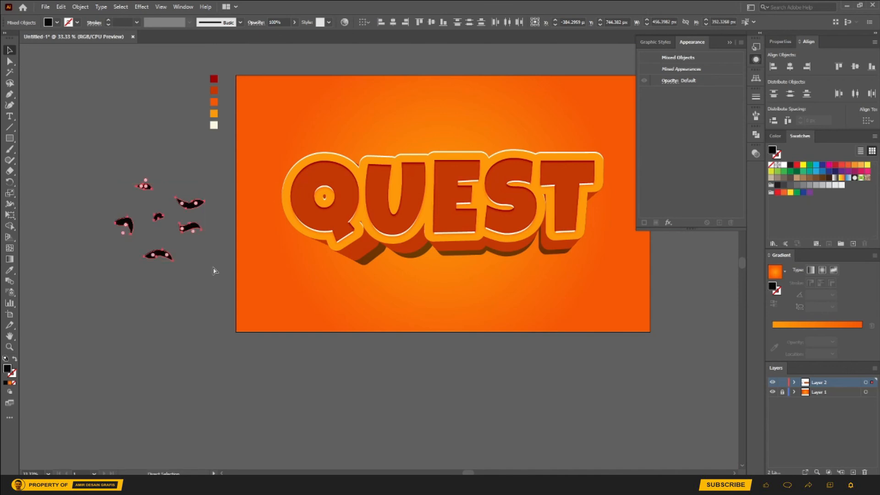
key("ctrl+g")
key("v")
Step: Make a pattern from the grouped shapes and size its tile to the art
left_click(80, 7)
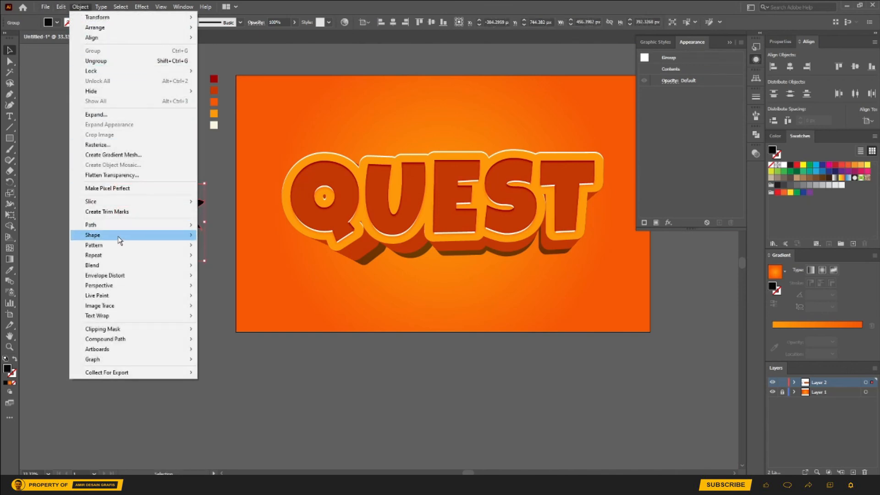
left_click(216, 245)
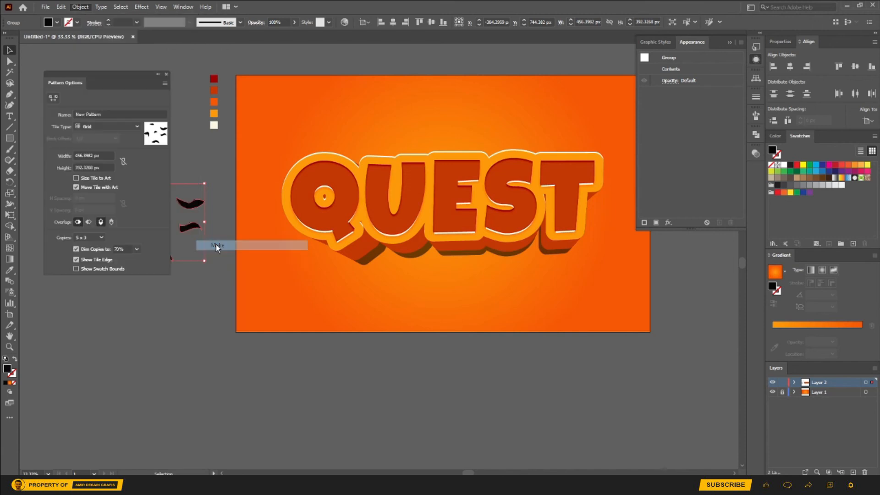
left_click(528, 260)
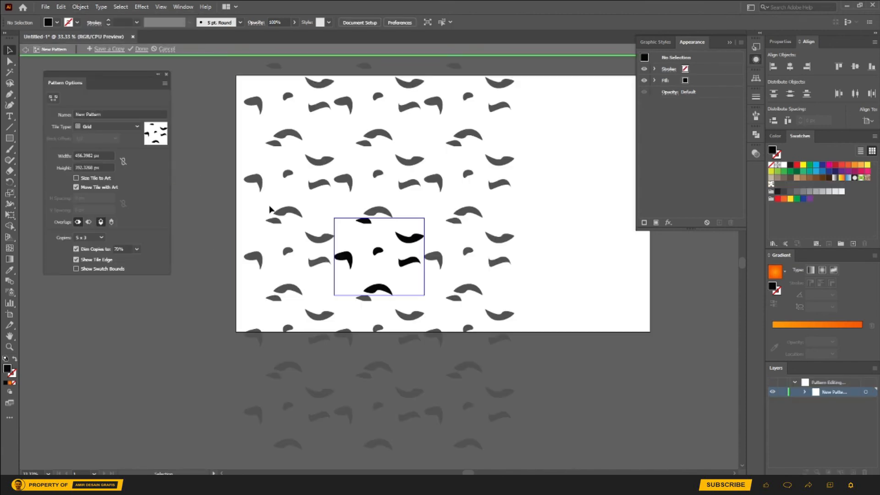
left_click(78, 178)
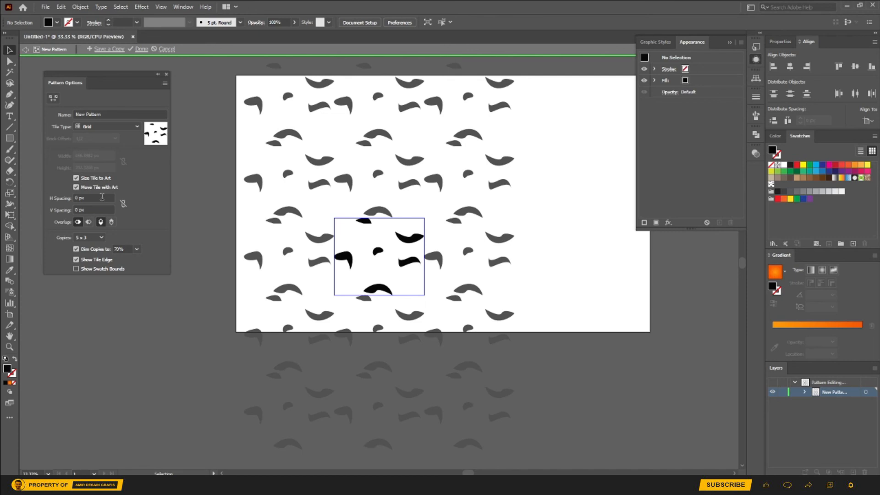
Step: Set the pattern tile's horizontal spacing to 16 px
left_click(74, 198)
key("Down")
key("Down")
key("Down")
key("Down")
key("Down")
key("Down")
key("Down")
key("Down")
key("Down")
key("Down")
key("Down")
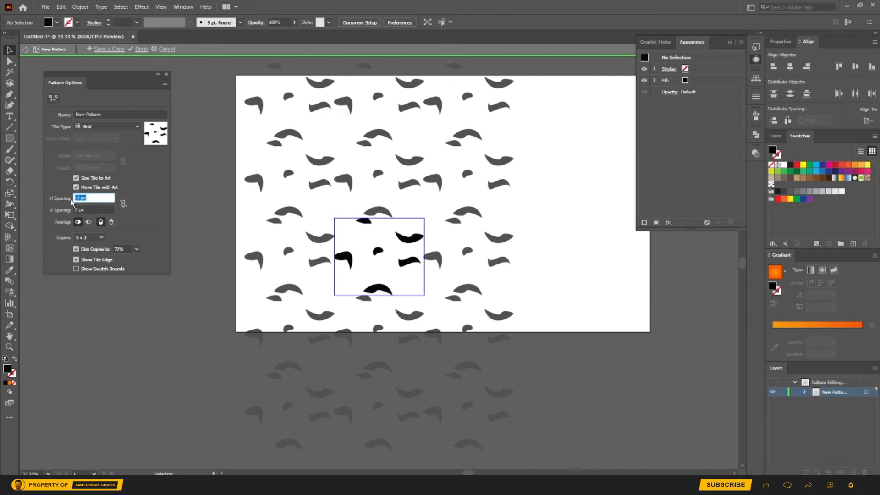
key("Down")
key("Down")
key("Down")
key("Down")
key("Down")
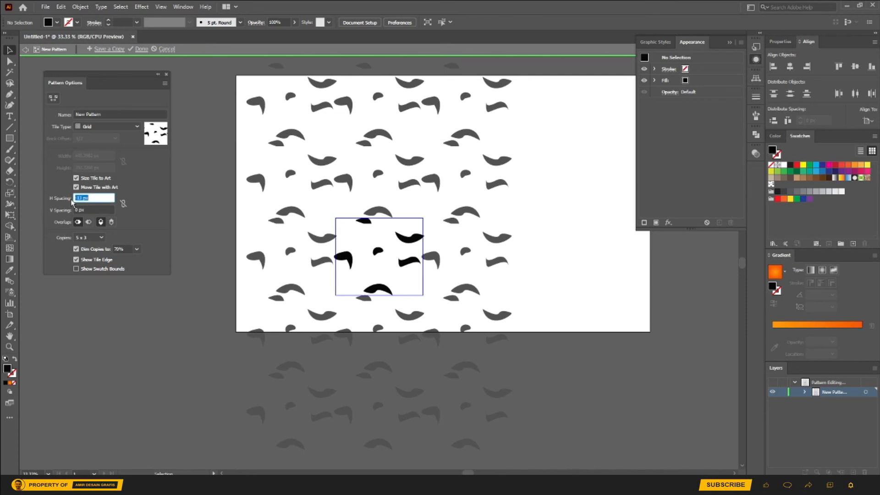
key("Up")
key("Up")
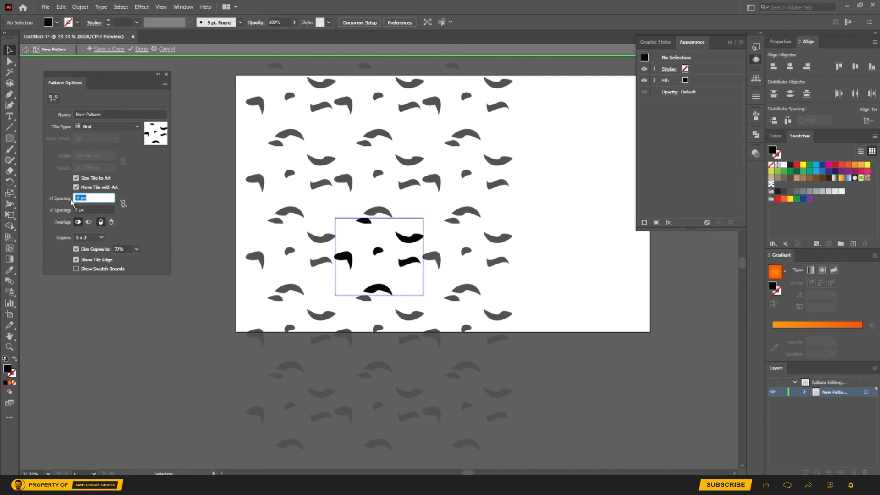
key("Up")
key("Up")
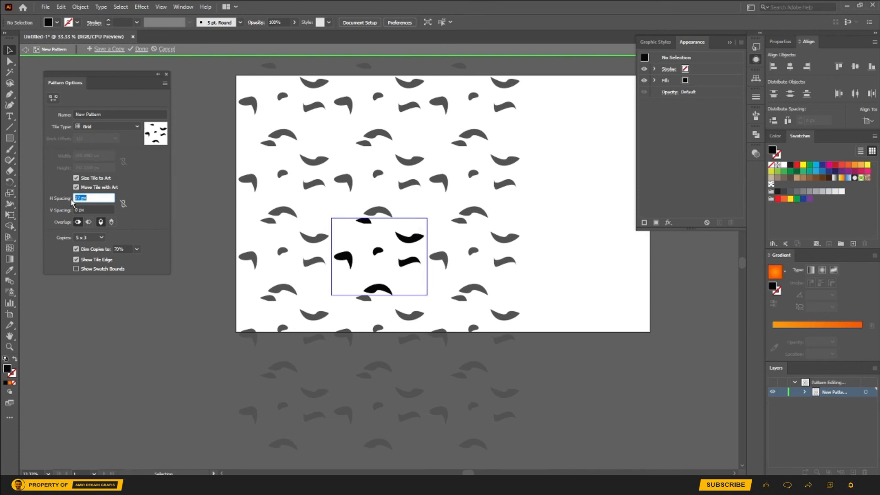
key("Down")
key("Down")
Step: Set the pattern tile's vertical spacing to 20 px
key("Down")
key("Tab")
key("Down")
key("Down")
key("Down")
key("Down")
key("Down")
key("Down")
key("Down")
key("Down")
key("Down")
key("Down")
key("Down")
key("Down")
key("Down")
key("Down")
key("Down")
key("Down")
key("Down")
key("Down")
key("Down")
key("Down")
key("Down")
key("Down")
key("Down")
key("Down")
key("Down")
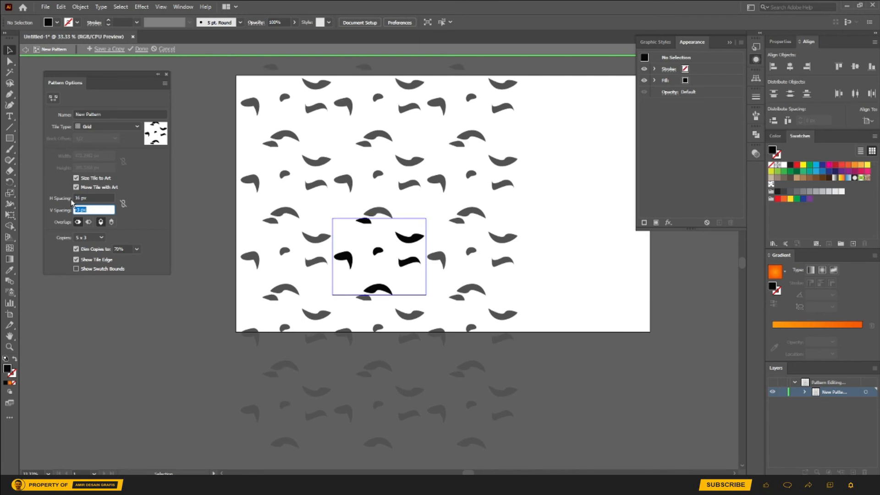
key("Down")
key("Down")
key("Down")
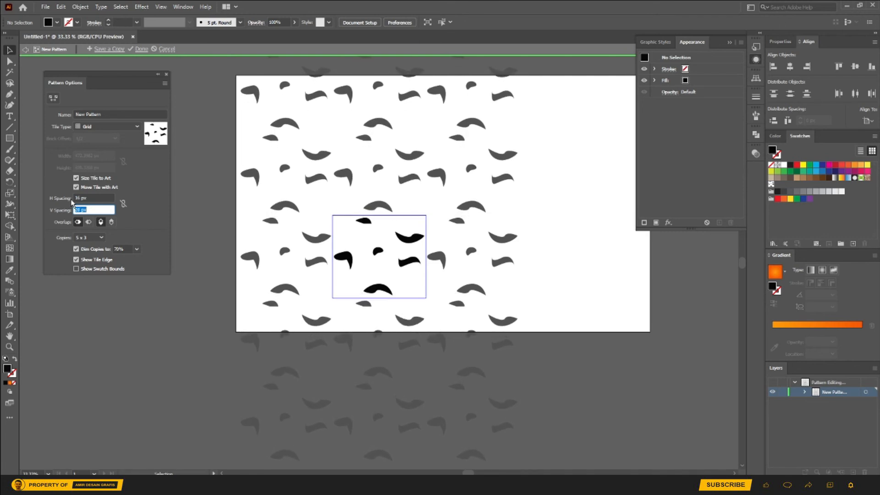
key("Down")
key("Down")
key("Down")
key("Down")
key("Down")
key("Down")
key("Down")
key("Down")
key("Down")
key("Down")
key("Down")
key("Down")
key("Down")
key("Down")
key("Down")
key("Down")
key("Down")
key("Down")
key("Down")
key("Down")
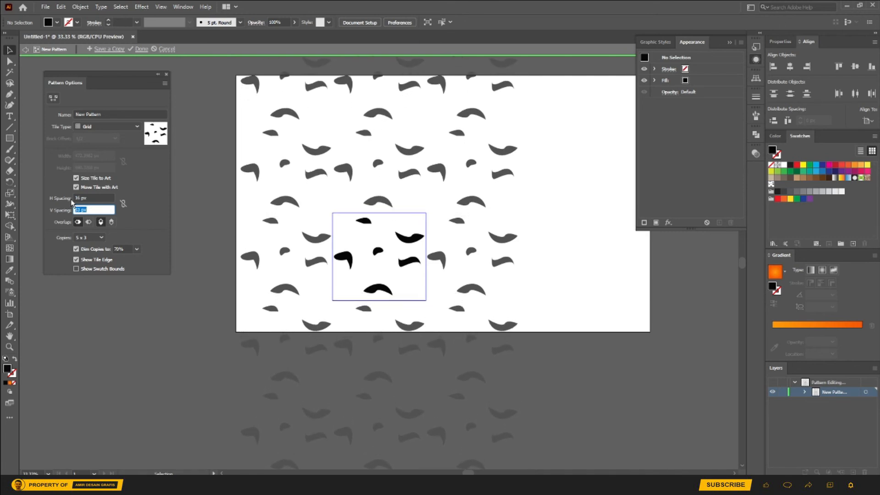
key("Down")
key("Down")
key("Down")
key("Down")
key("Down")
key("Down")
key("Down")
key("Down")
key("Down")
key("Down")
key("Down")
key("Down")
key("Down")
key("Down")
key("Down")
key("Down")
key("Down")
key("Down")
key("Down")
key("Down")
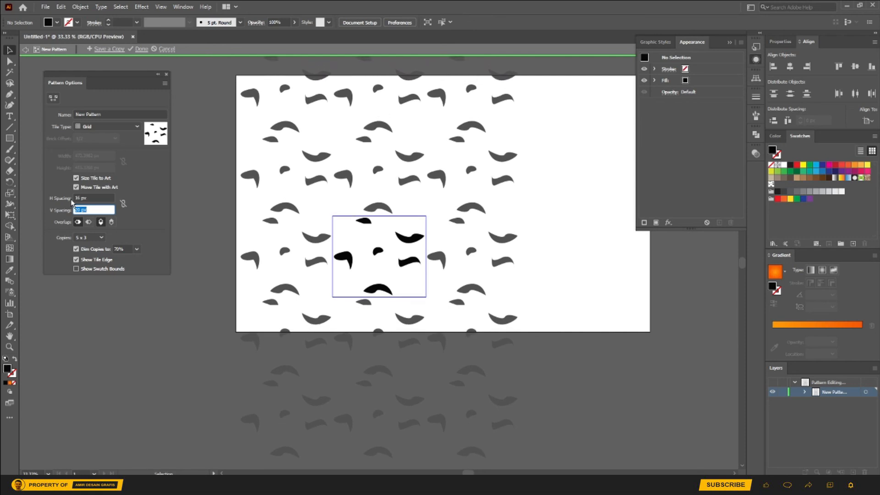
Step: Set the pattern tile's horizontal spacing to 20 px
key("shift+Tab")
type("20")
key("Tab")
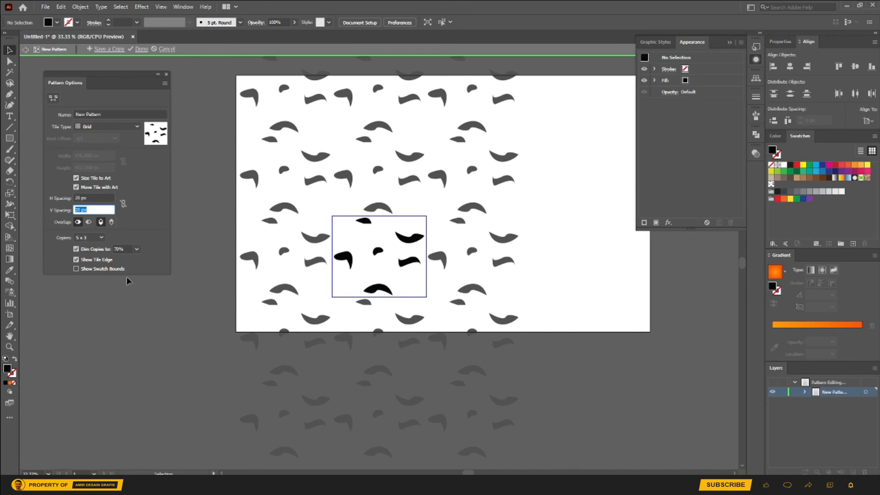
Step: Save a copy of the pattern under the default name and finish pattern editing
left_click(109, 49)
left_click(463, 256)
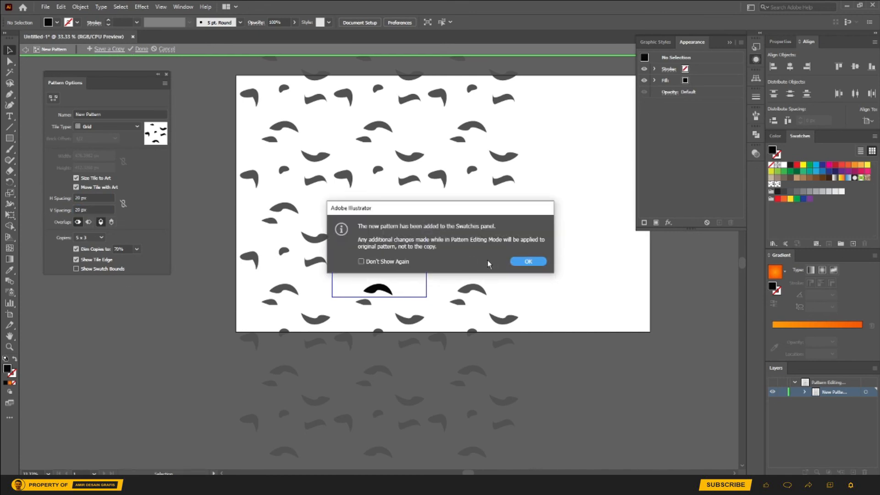
left_click(527, 261)
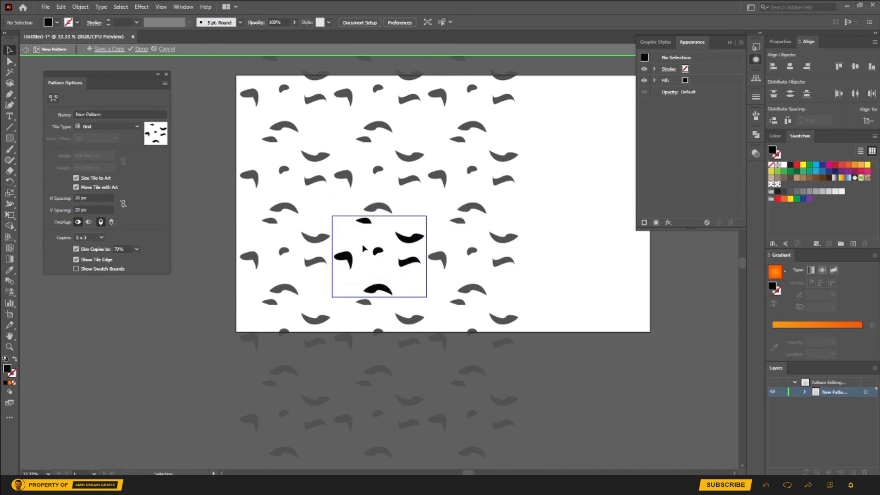
left_click(140, 49)
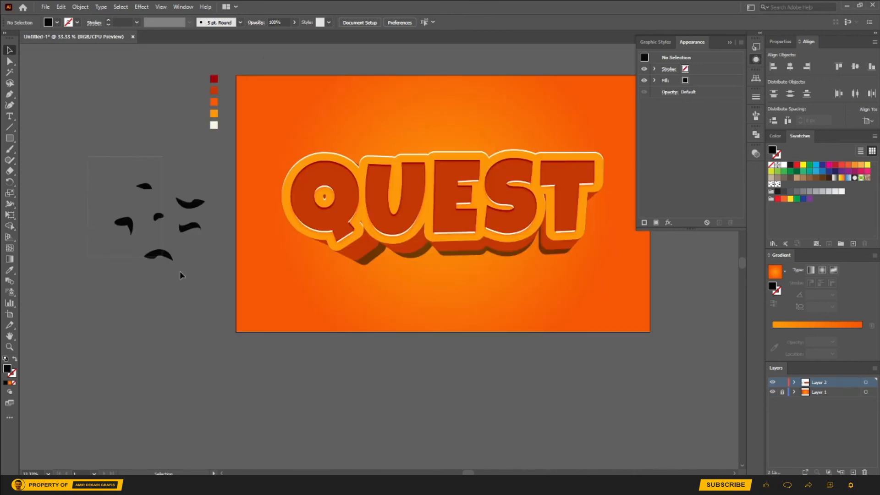
Step: Delete the original black curved shapes beside the artboard
key("ctrl+a")
key("Delete")
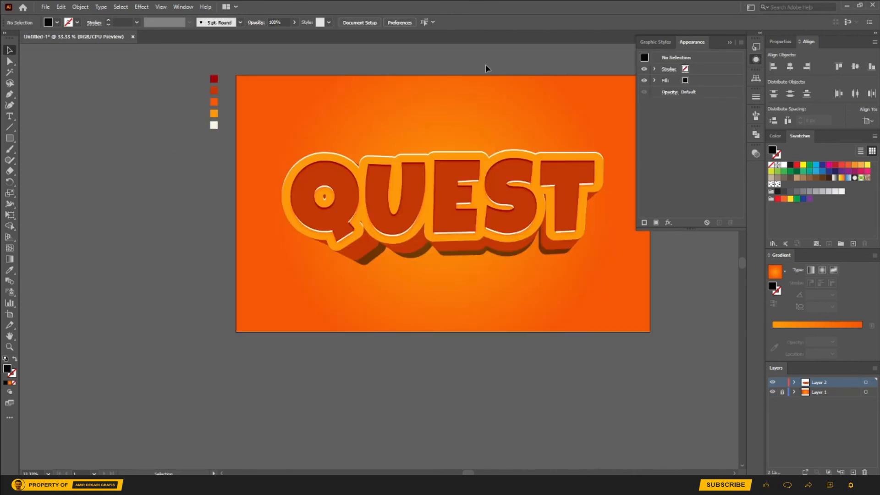
Step: Duplicate the QUEST text's orange fill and apply the saved copy of the curved-shape pattern to the upper duplicate
left_click(467, 158)
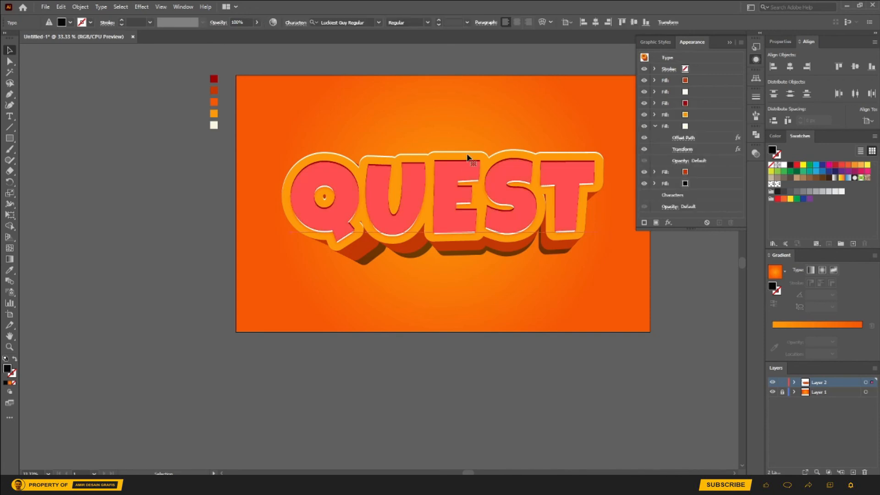
left_click(708, 115)
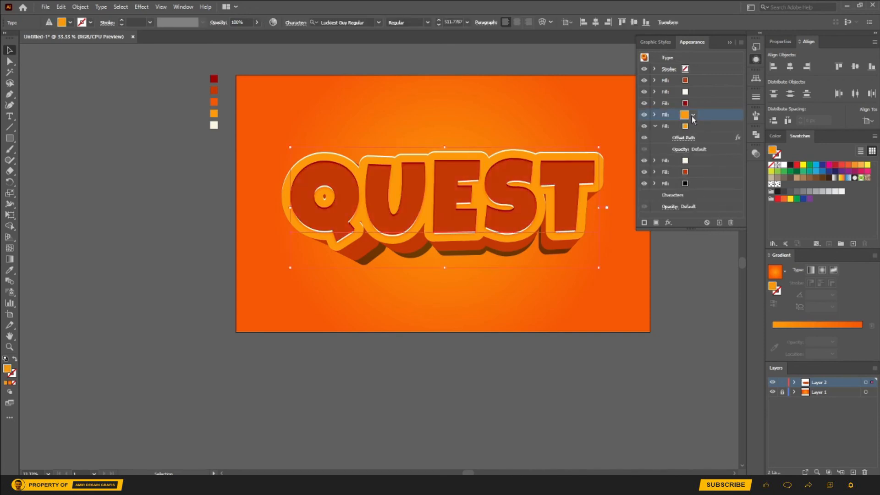
left_click(693, 115)
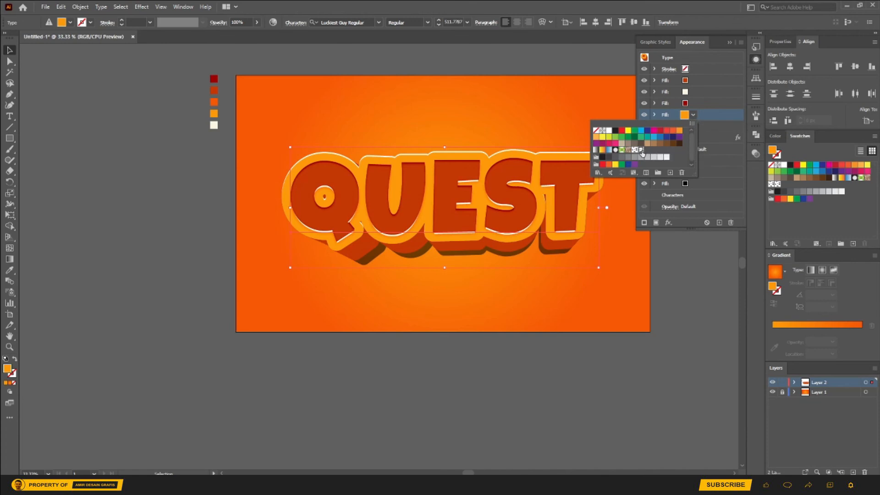
left_click(641, 150)
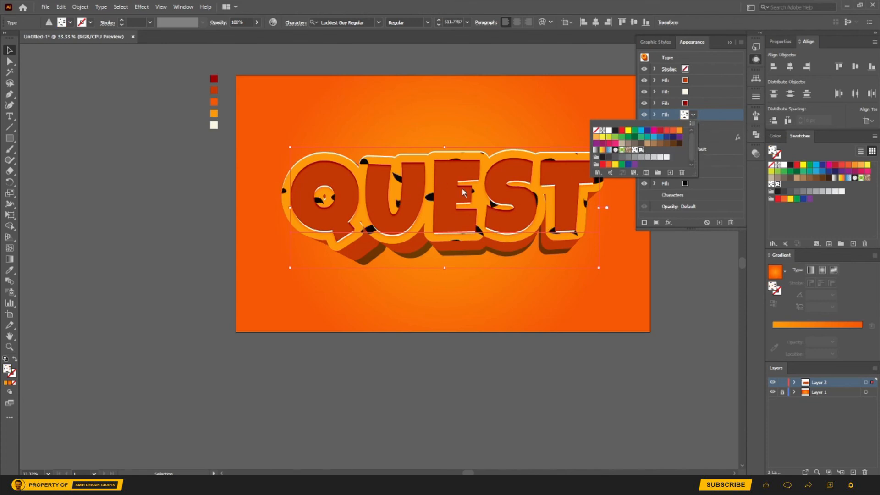
left_click(674, 293)
scroll(523, 269, "right", 1)
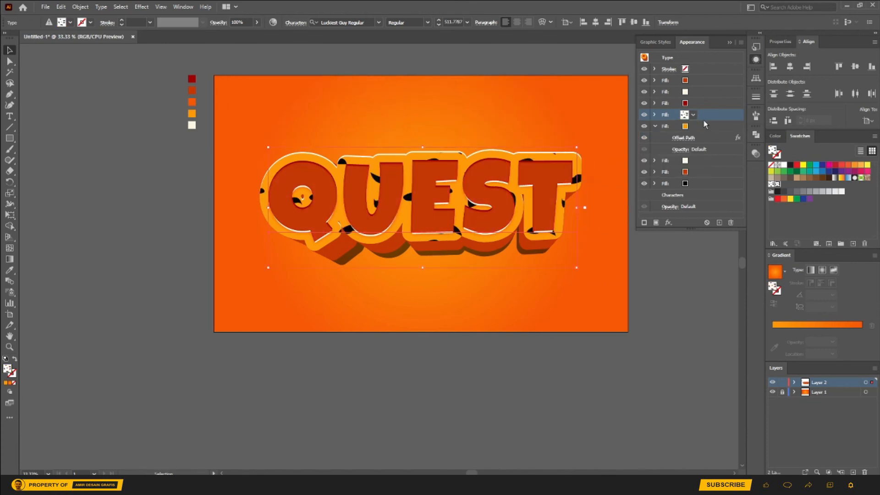
Step: Set the blending mode of the QUEST text's pattern fill to Soft Light
left_click(655, 115)
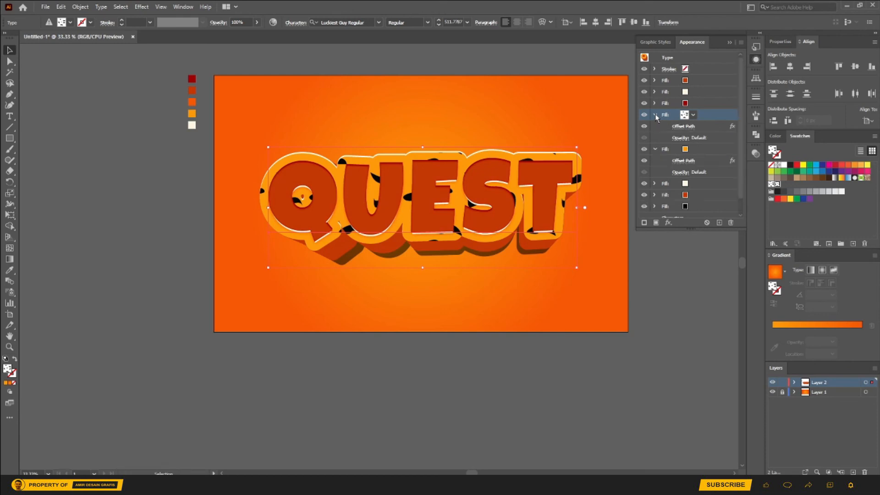
left_click(678, 139)
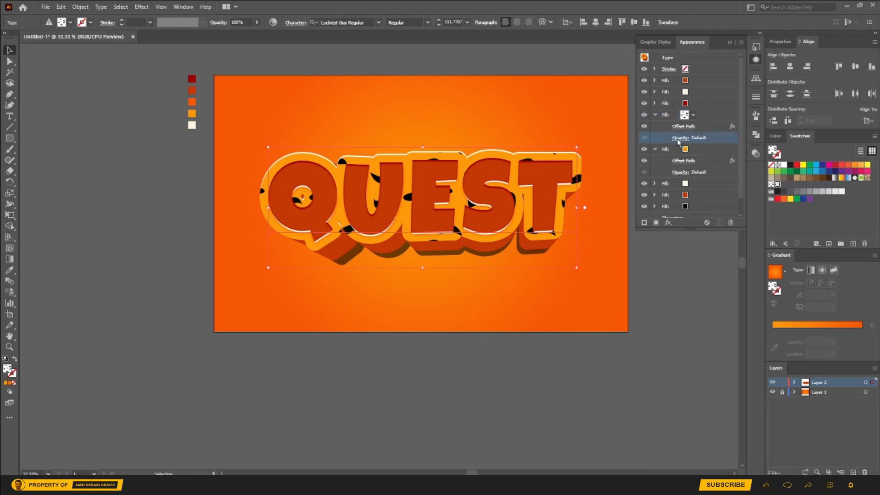
left_click(614, 156)
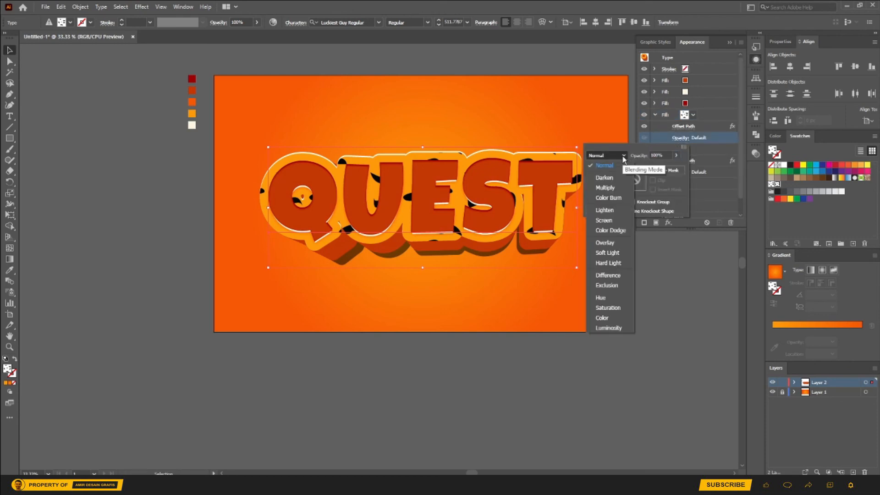
left_click(609, 242)
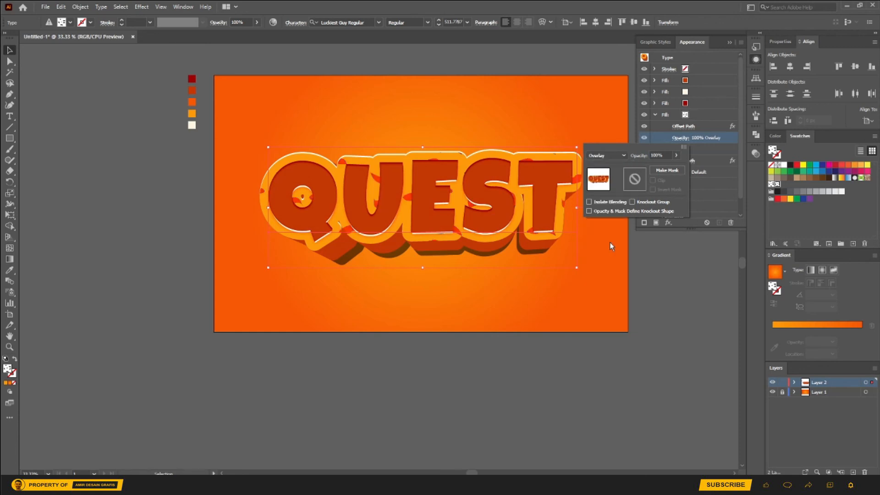
left_click(606, 155)
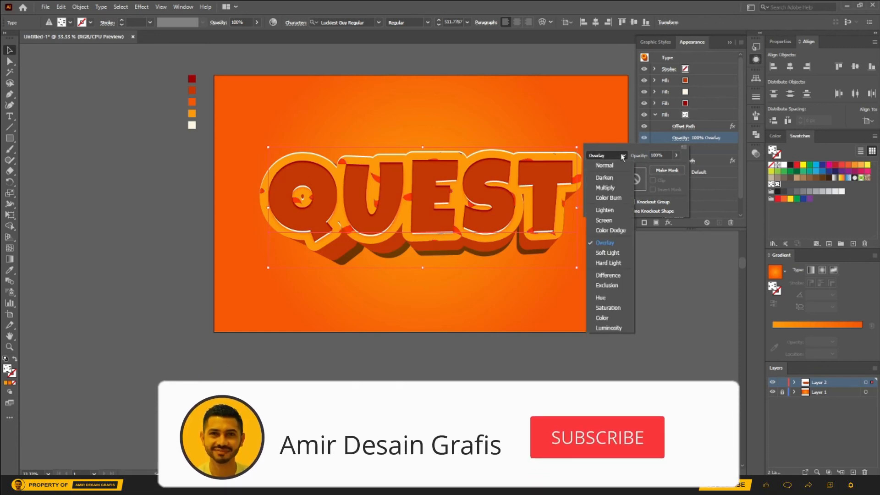
left_click(607, 253)
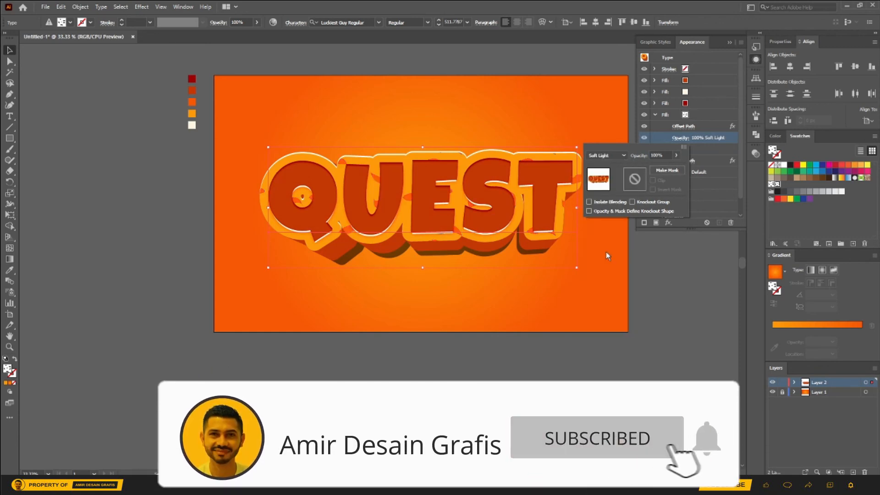
Step: Lower the opacity of the QUEST text's Soft Light pattern fill to 85% and deselect the text
left_click(677, 156)
left_click_drag(674, 167, 664, 170)
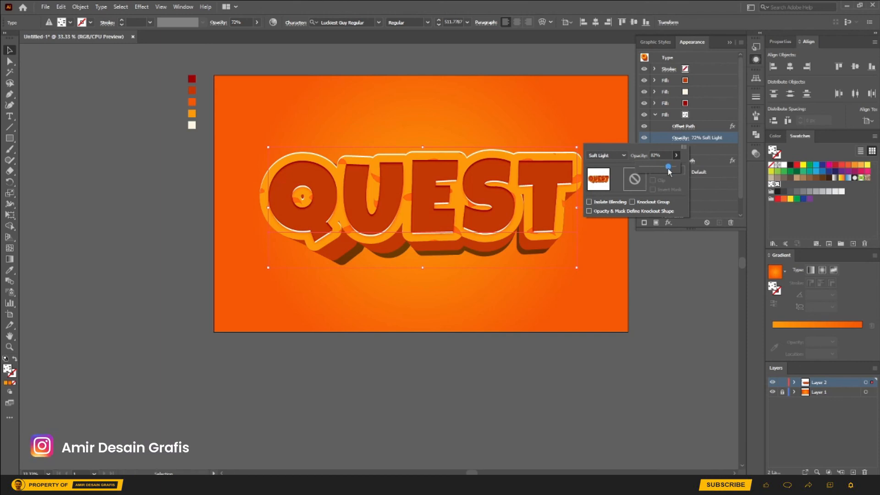
left_click_drag(671, 170, 673, 169)
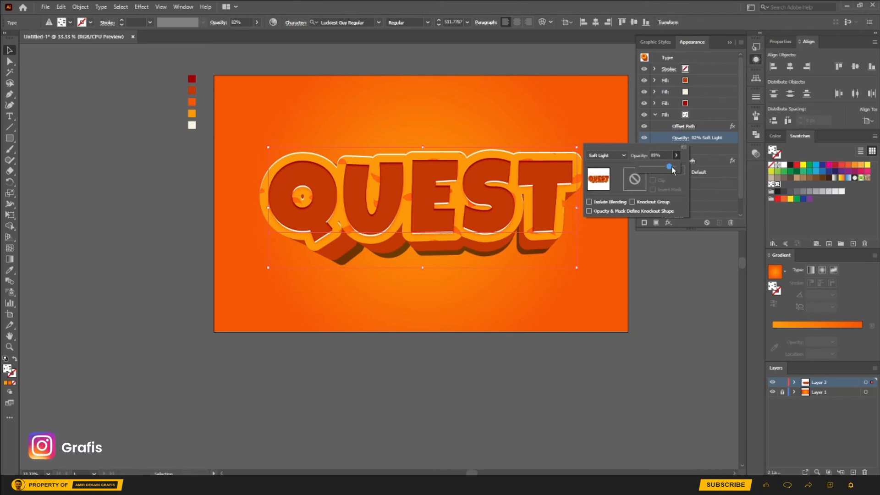
left_click(708, 143)
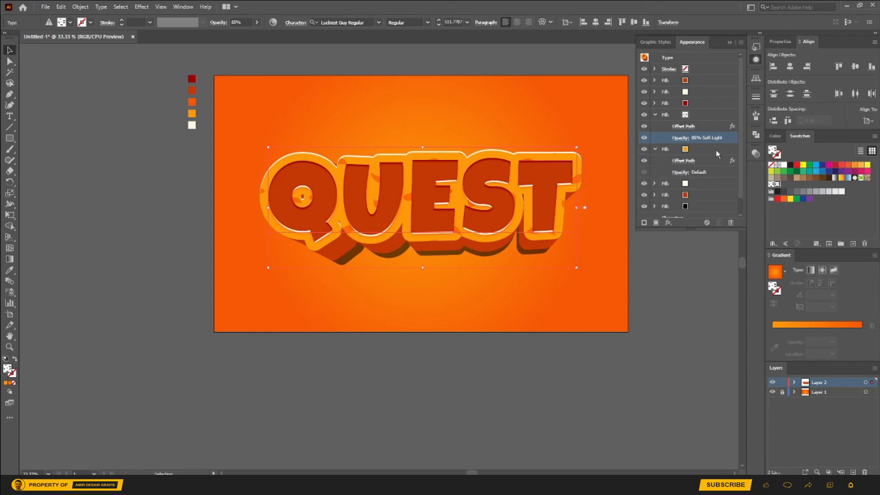
scroll(716, 150, "down", 1)
left_click(707, 279)
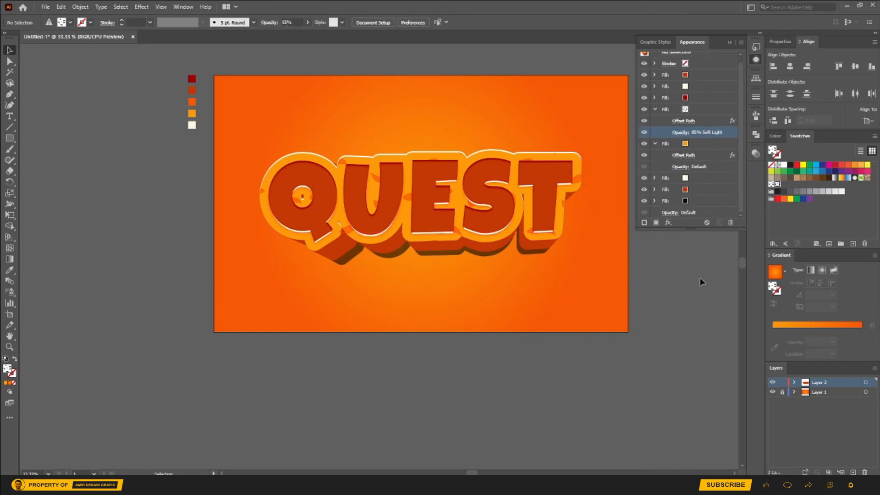
Step: Delete the five colour sample squares beside the artboard and collapse the appearance settings
scroll(607, 267, "right", 2)
scroll(614, 269, "right", 2)
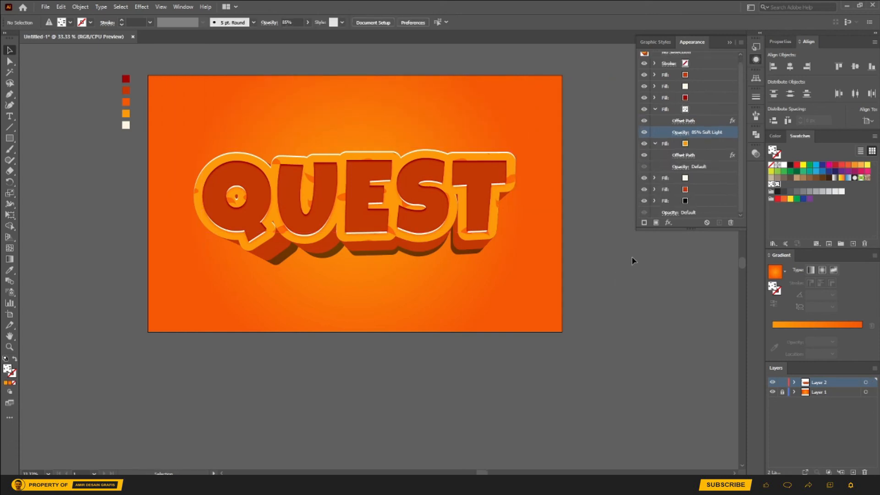
scroll(634, 257, "right", 1)
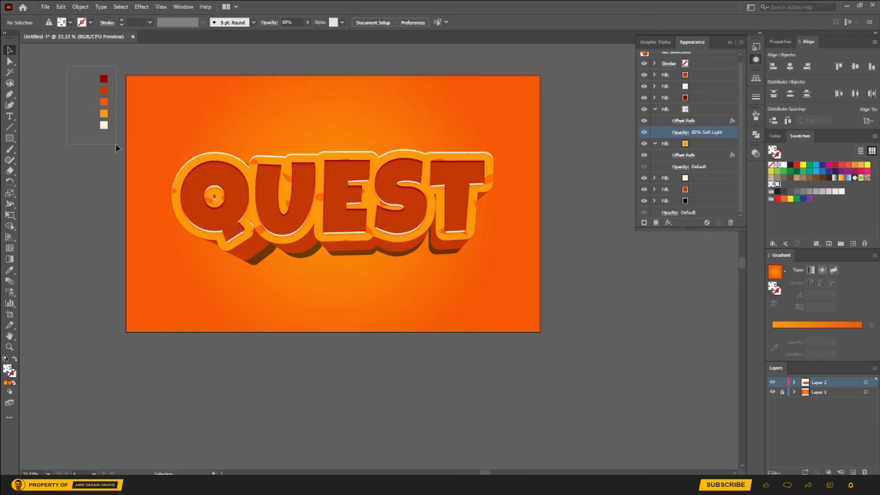
left_click_drag(114, 143, 114, 143)
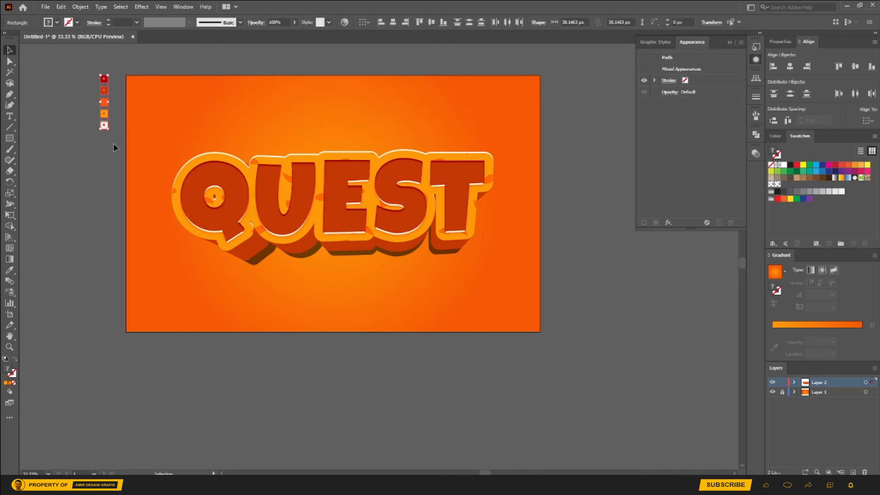
left_click(114, 143)
left_click(730, 43)
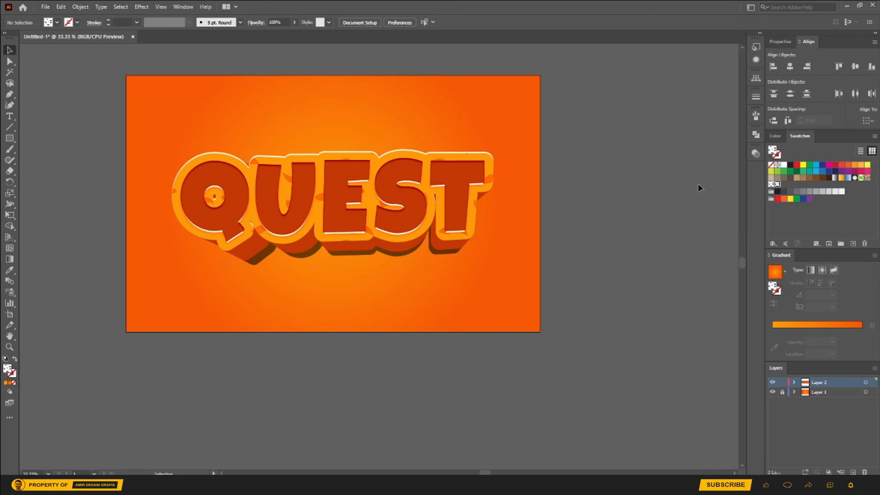